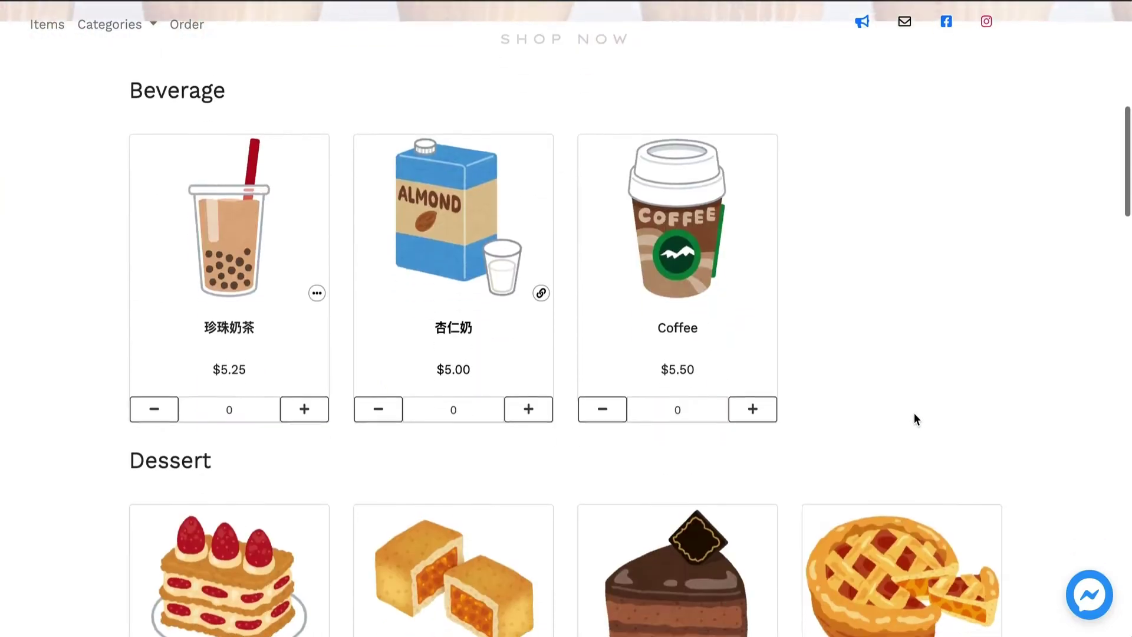
Scroll Lulu's Dessert Store past Beverage, Dessert and Food down to the Order section.
scroll(915, 416, down, 10)
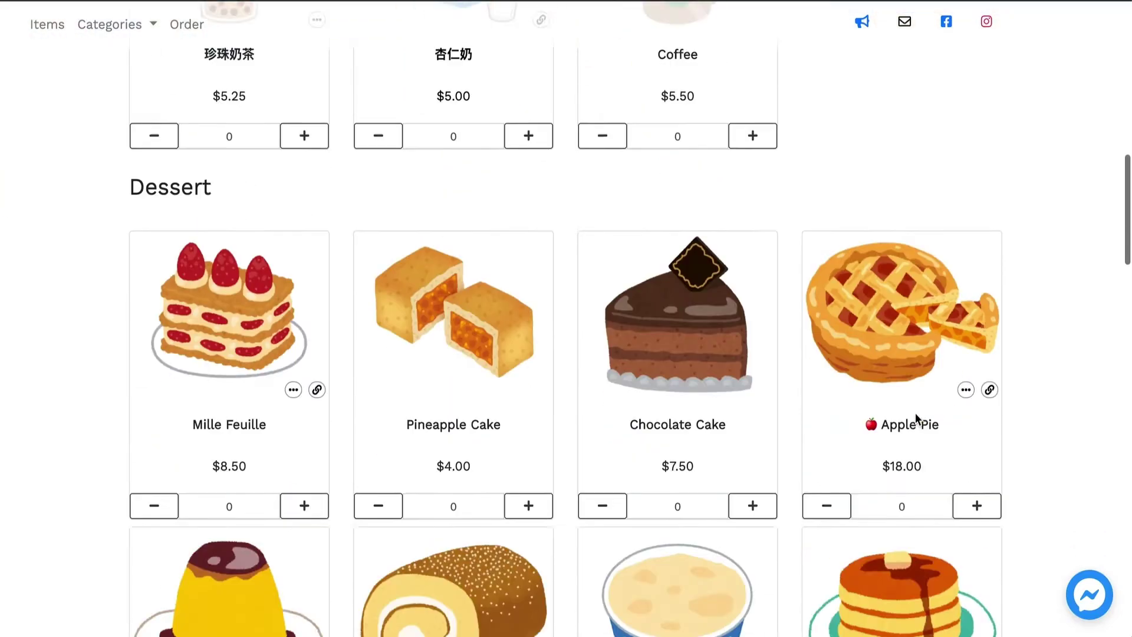
scroll(918, 417, down, 12)
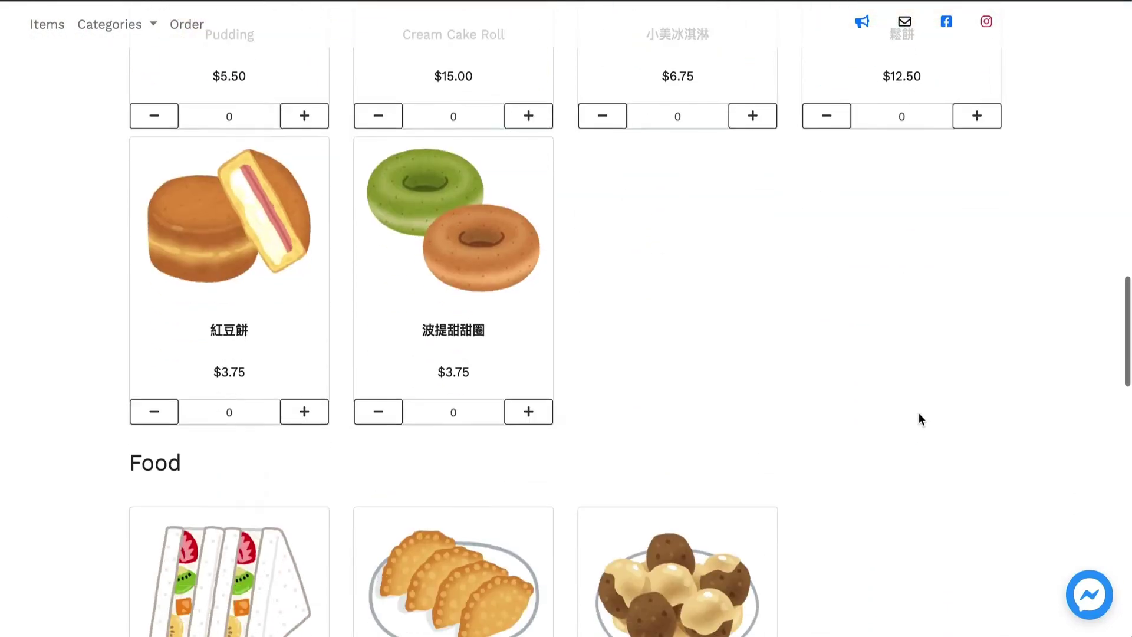
scroll(921, 419, down, 17)
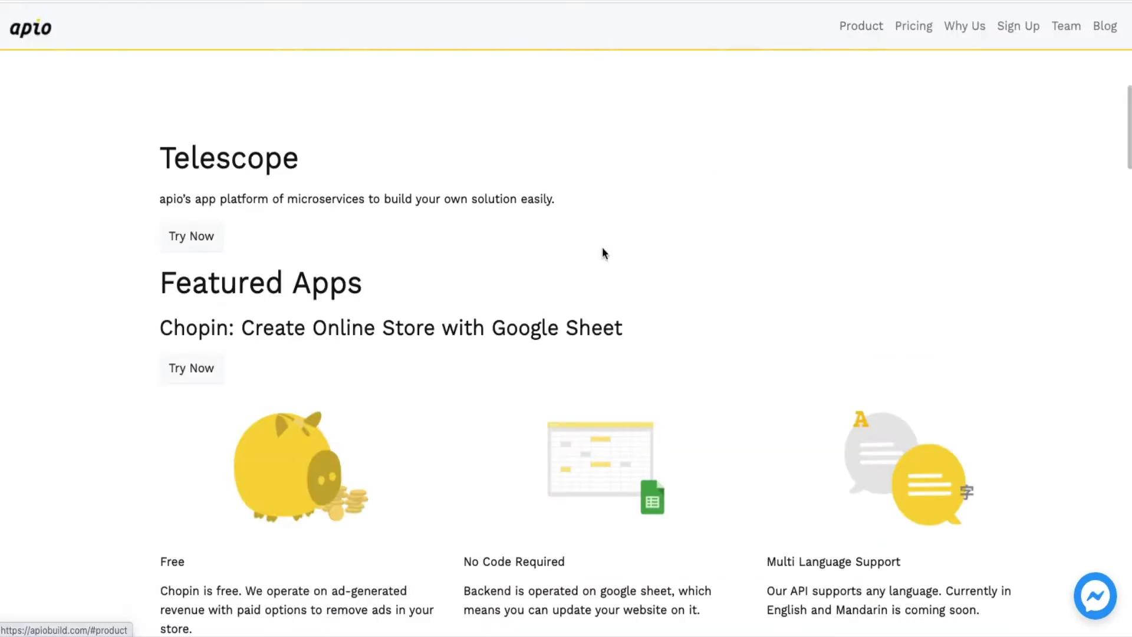
scroll(606, 255, down, 3)
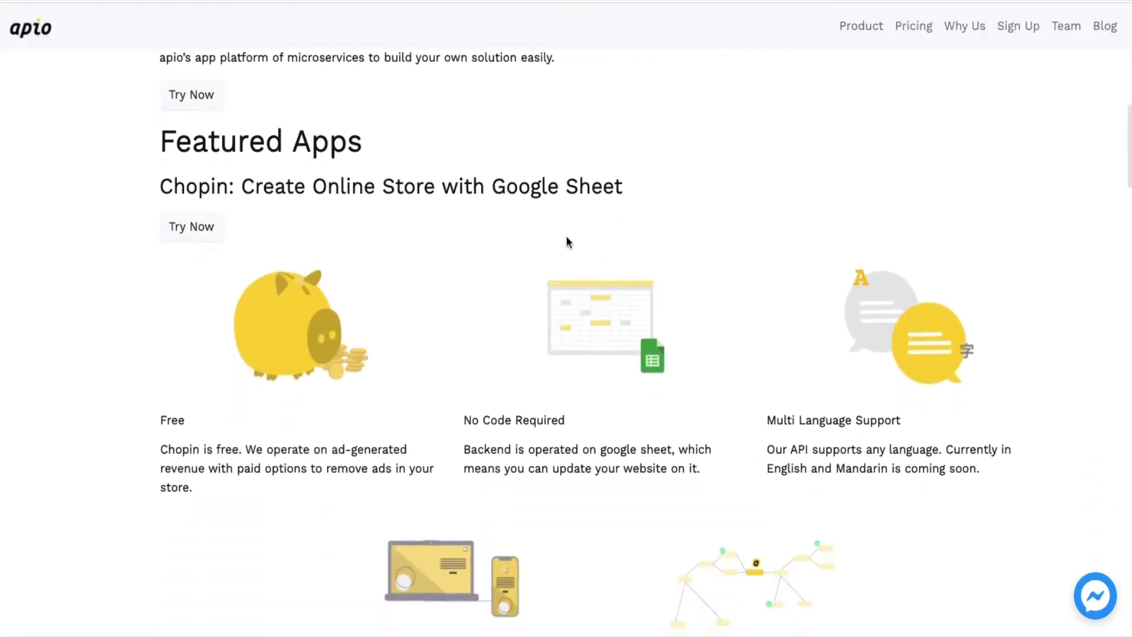
Open Telescope from the apio site, start a Chopin store, and bring up sign-in.
click(200, 101)
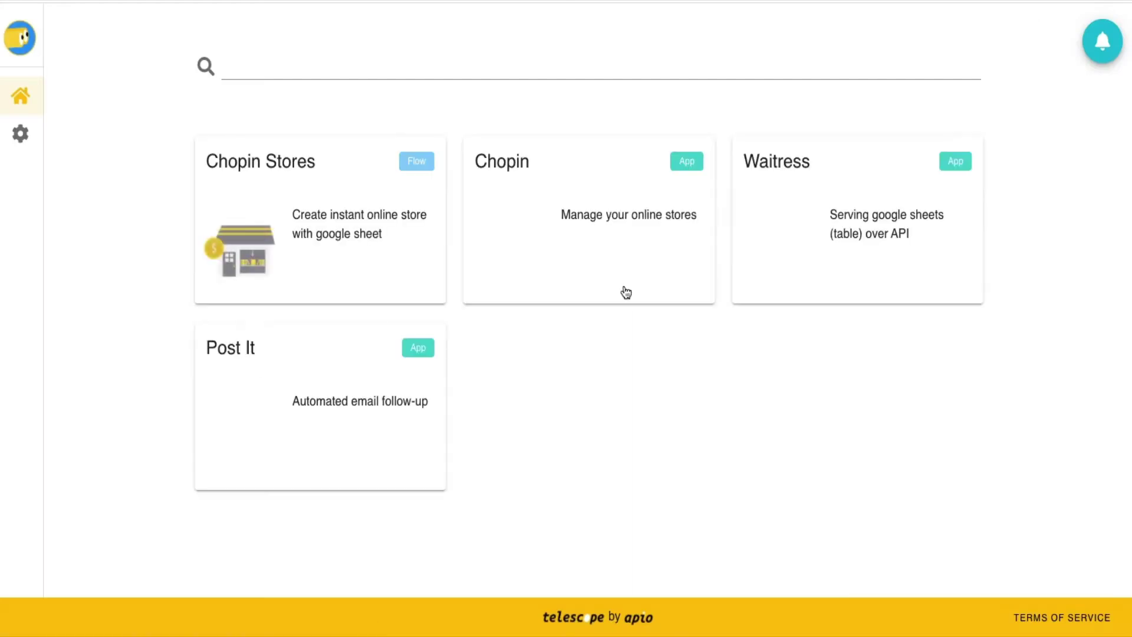
click(397, 250)
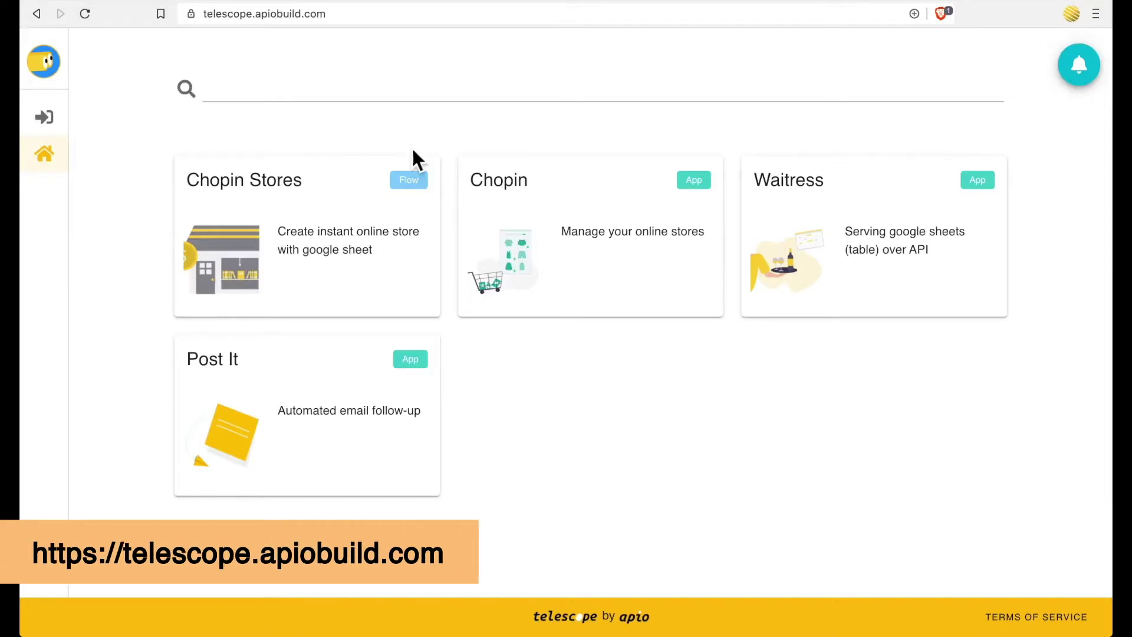
click(52, 119)
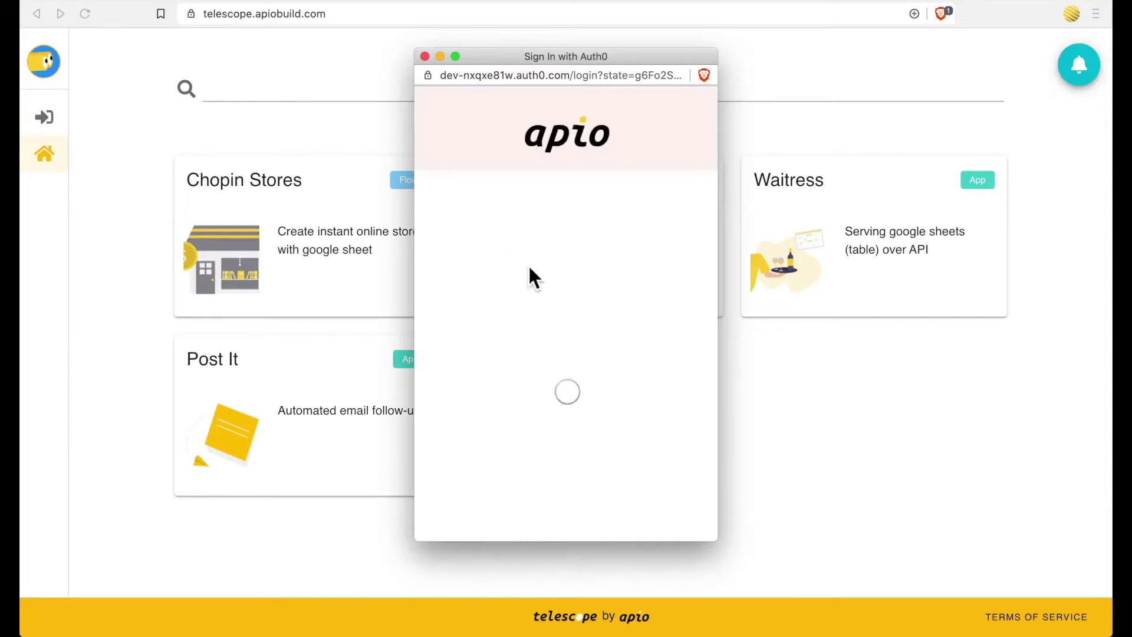
Sign in with Google and name the new Chopin store 'apio Demo Store'.
click(523, 253)
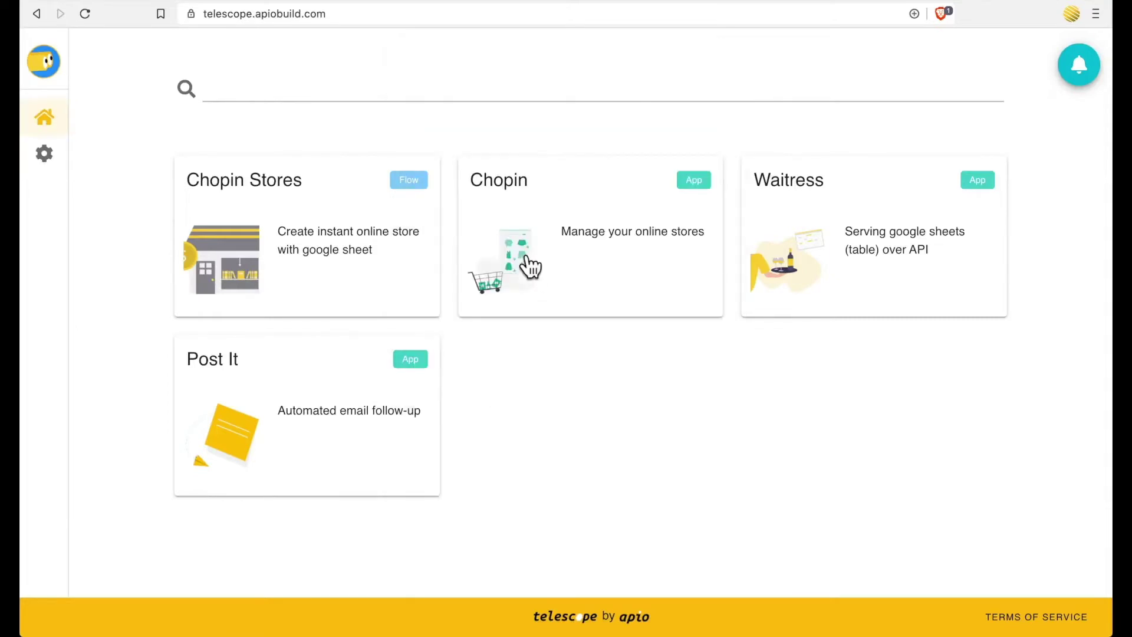
click(368, 239)
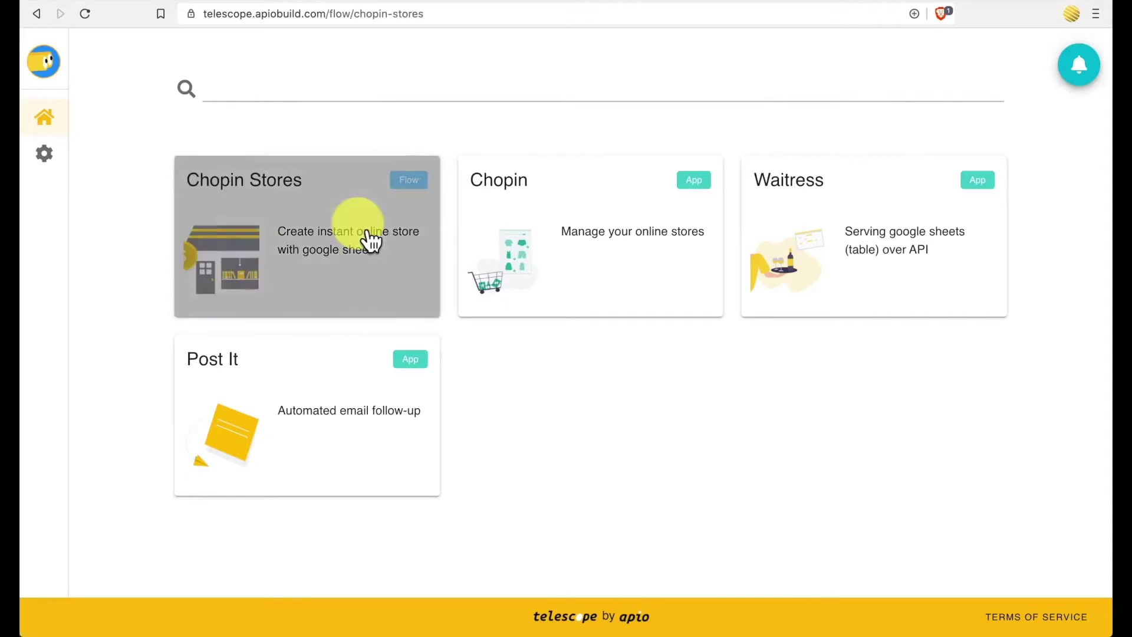
click(366, 306)
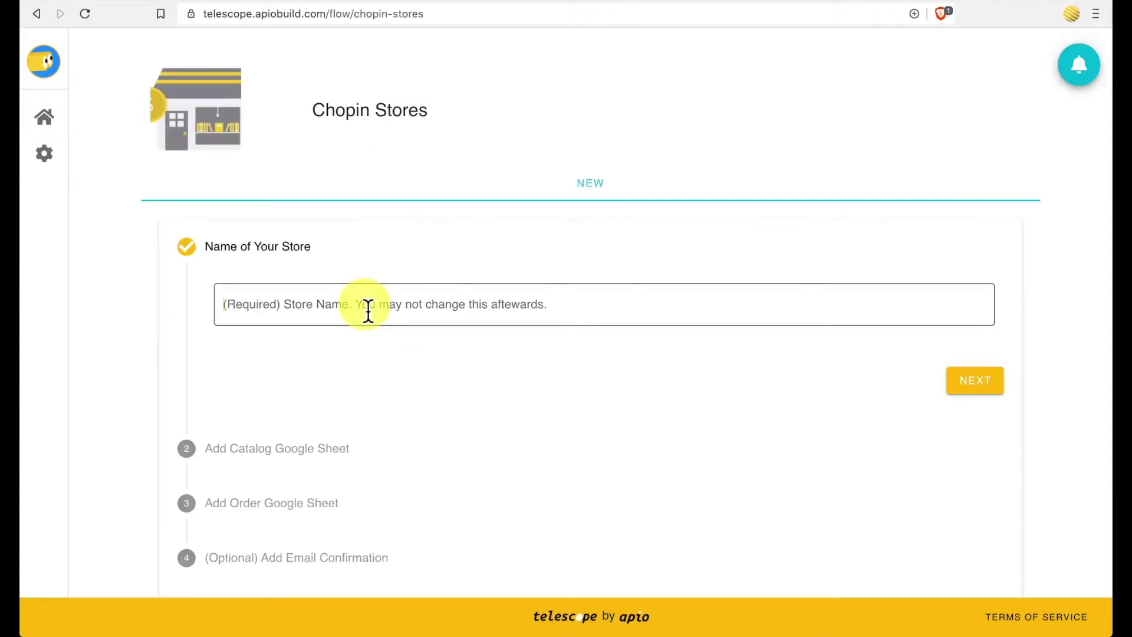
text(apio)
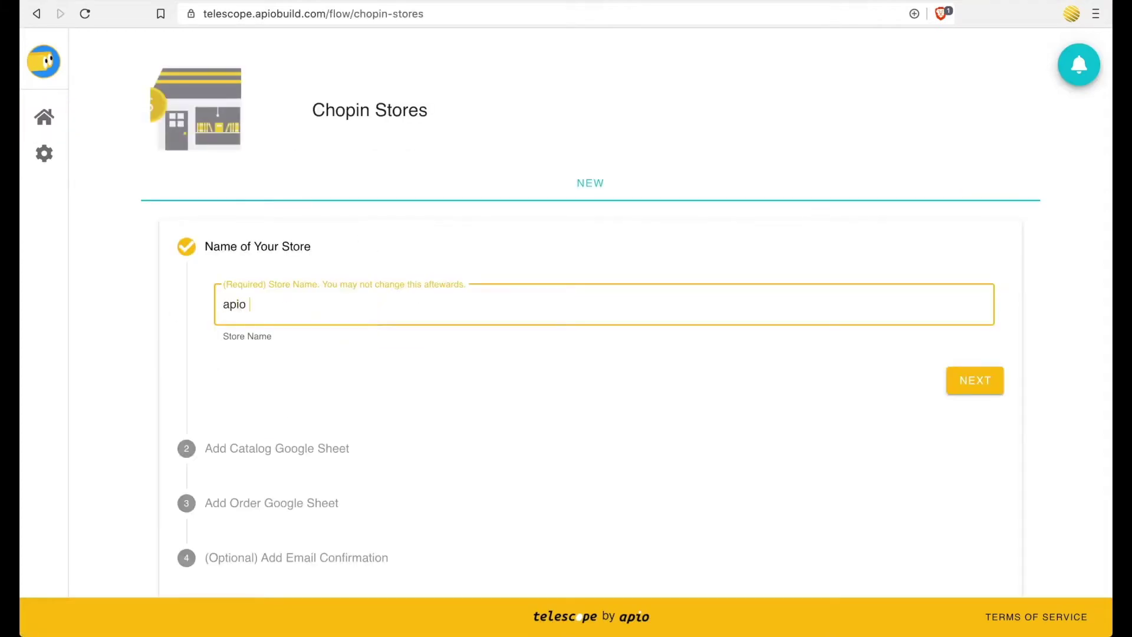
text( Demo Store)
click(974, 380)
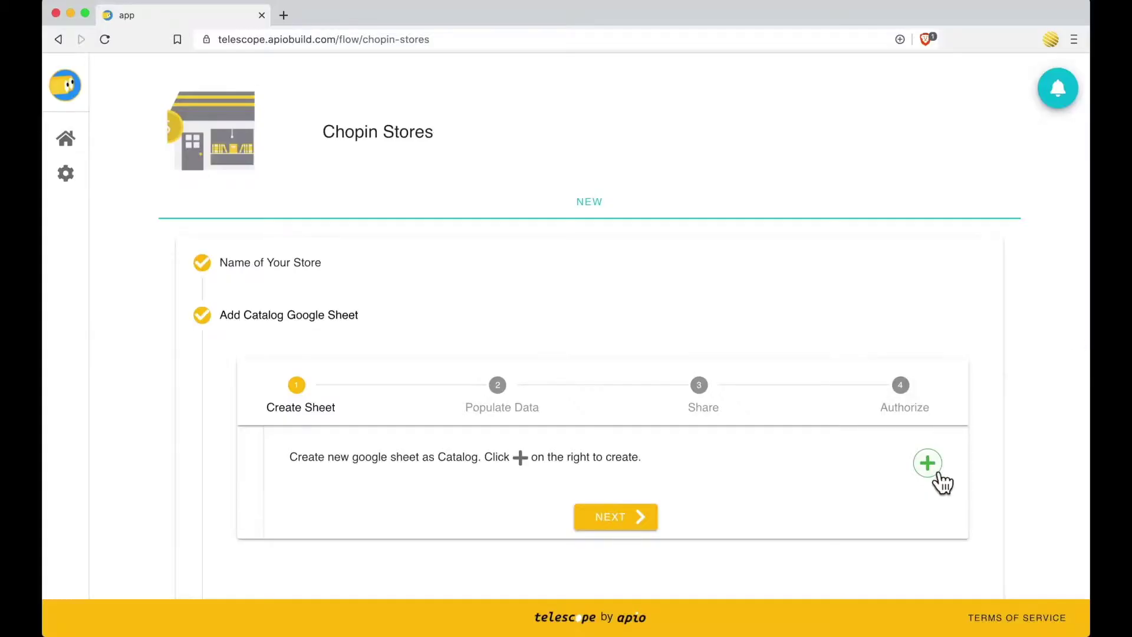
Create a new Google spreadsheet titled 'Catalog'.
click(933, 467)
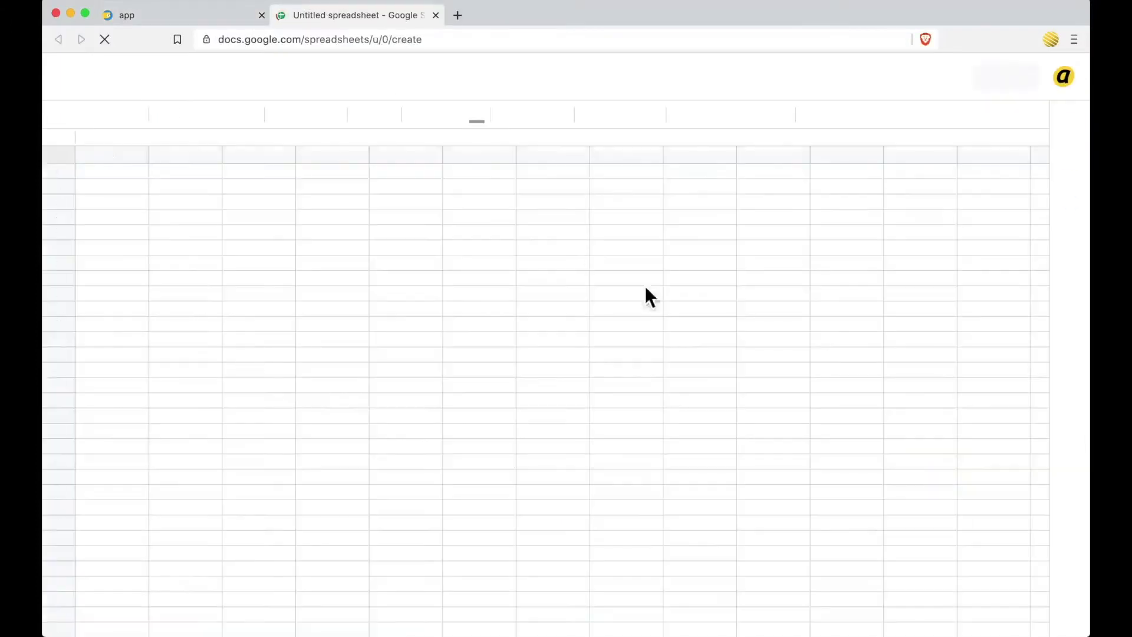
click(161, 75)
text(Catalog)
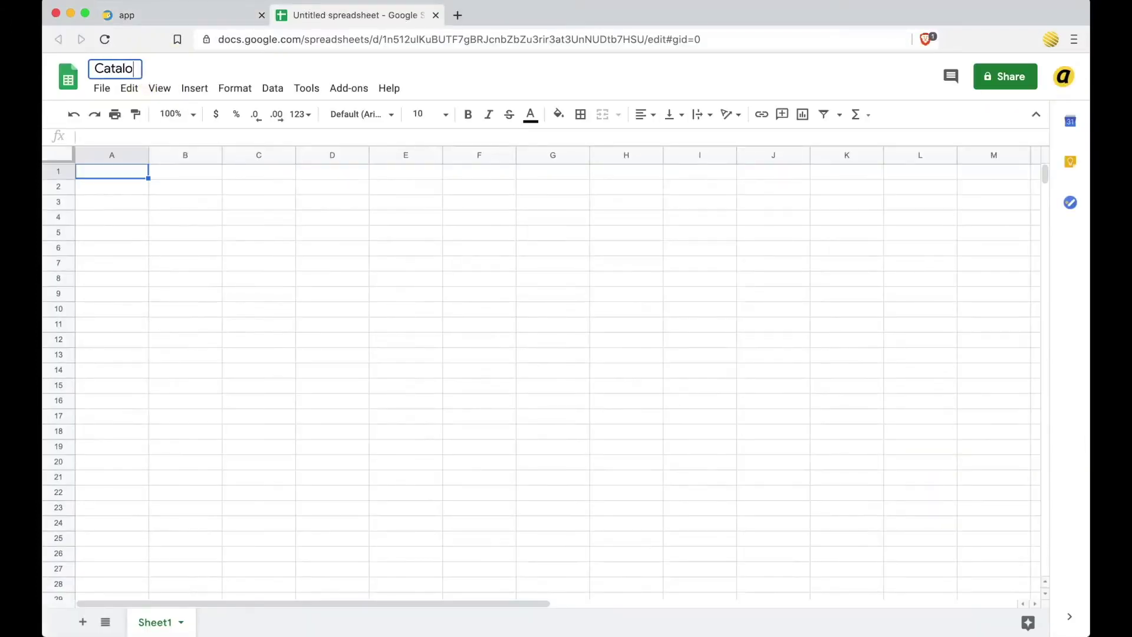
Paste the example product table into the Catalog sheet and advance setup to sharing.
click(175, 14)
click(627, 530)
click(932, 472)
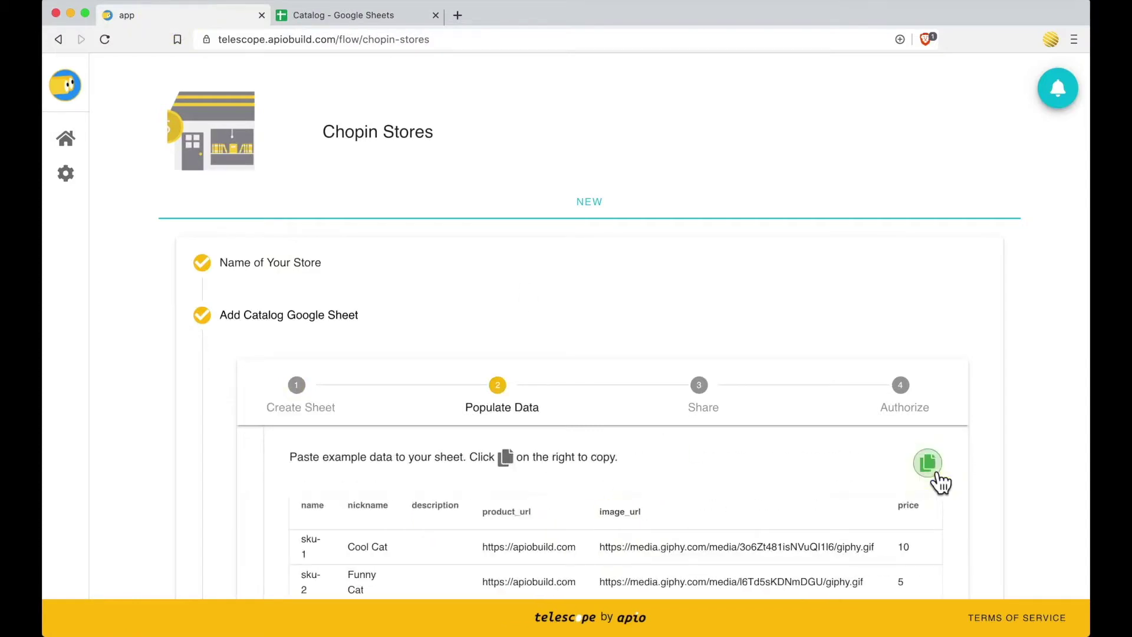
click(339, 7)
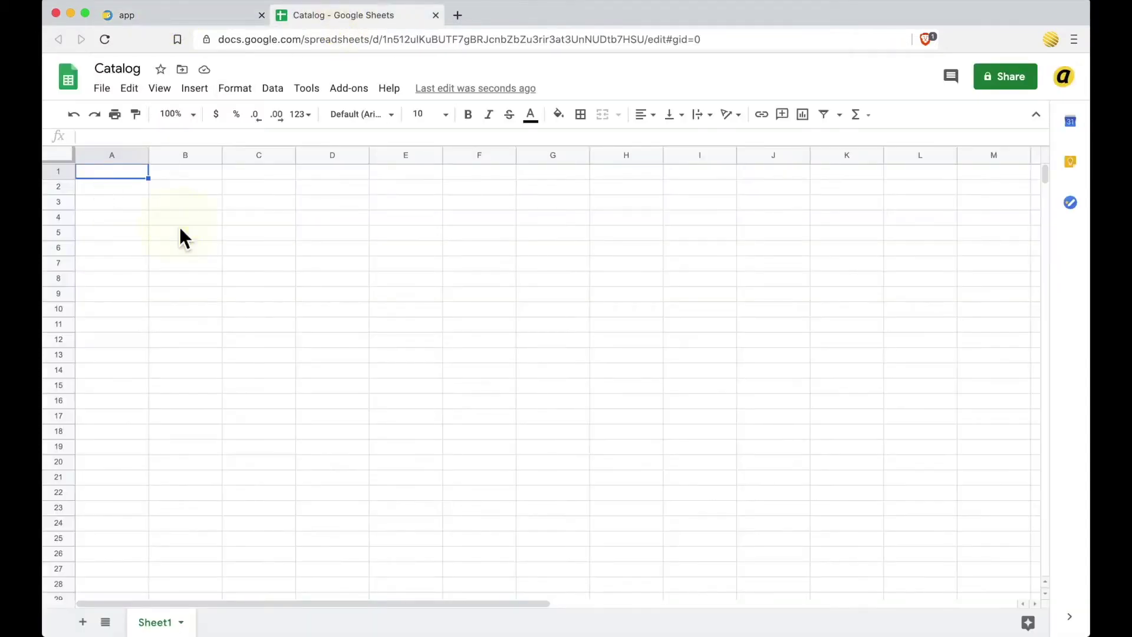
key(super+v)
click(201, 20)
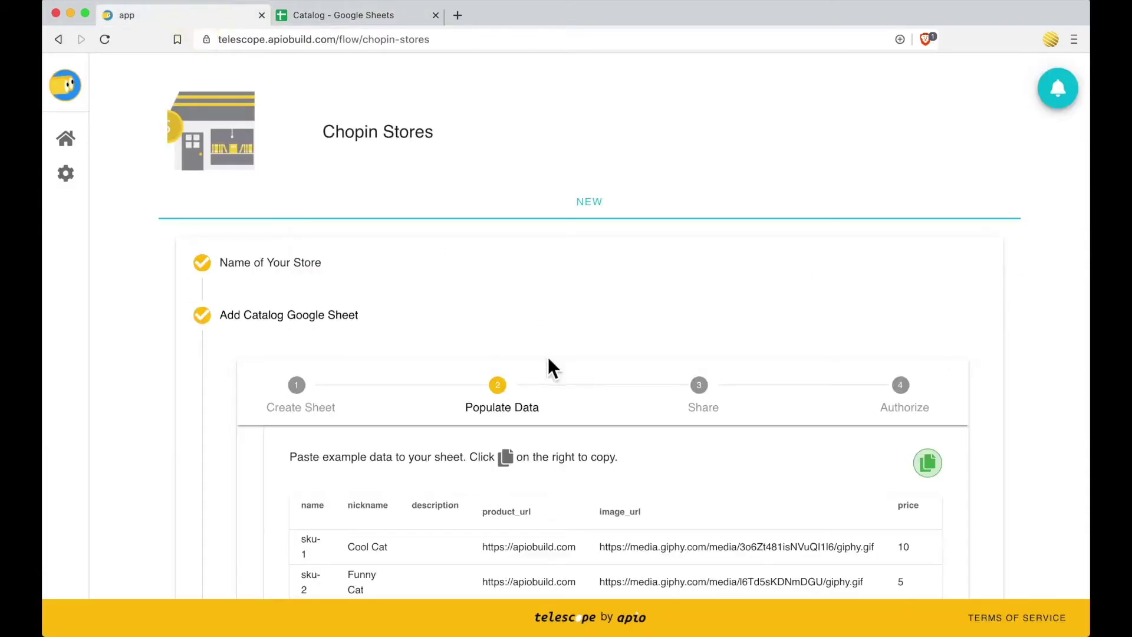
scroll(601, 454, down, 2)
click(648, 533)
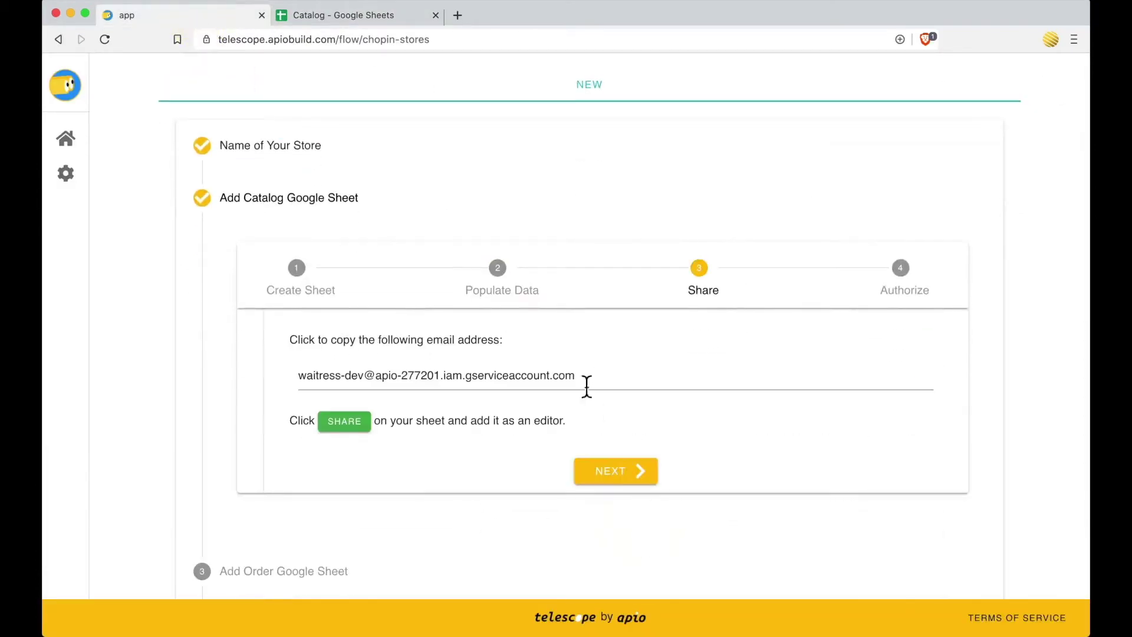
Share the Catalog sheet with the service account as editor, without notifying.
click(555, 384)
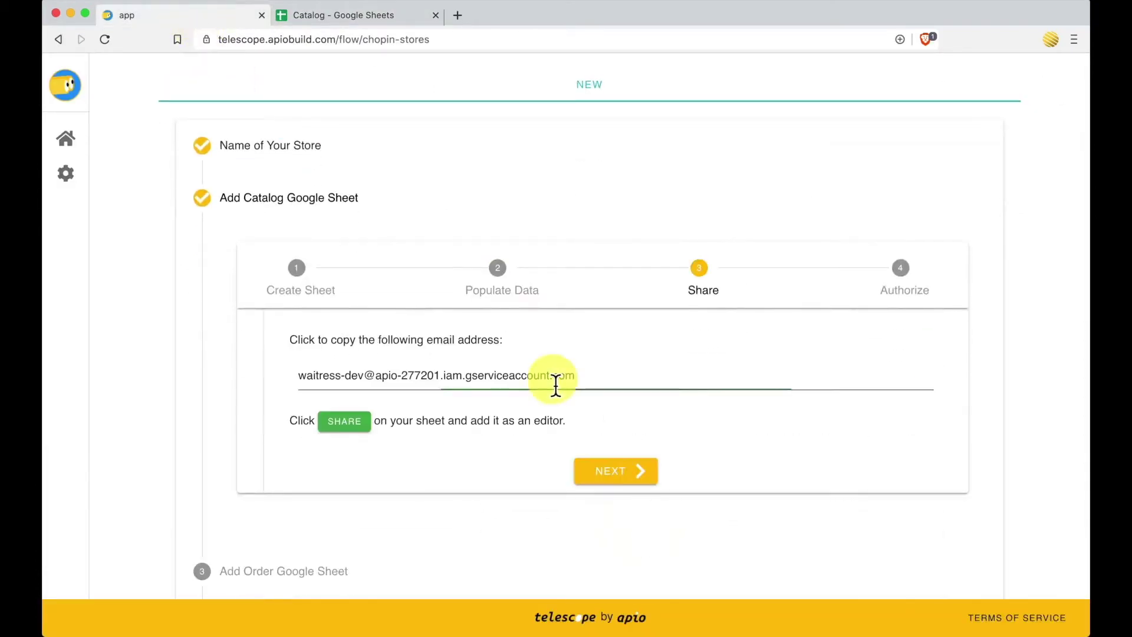
click(374, 22)
click(1005, 82)
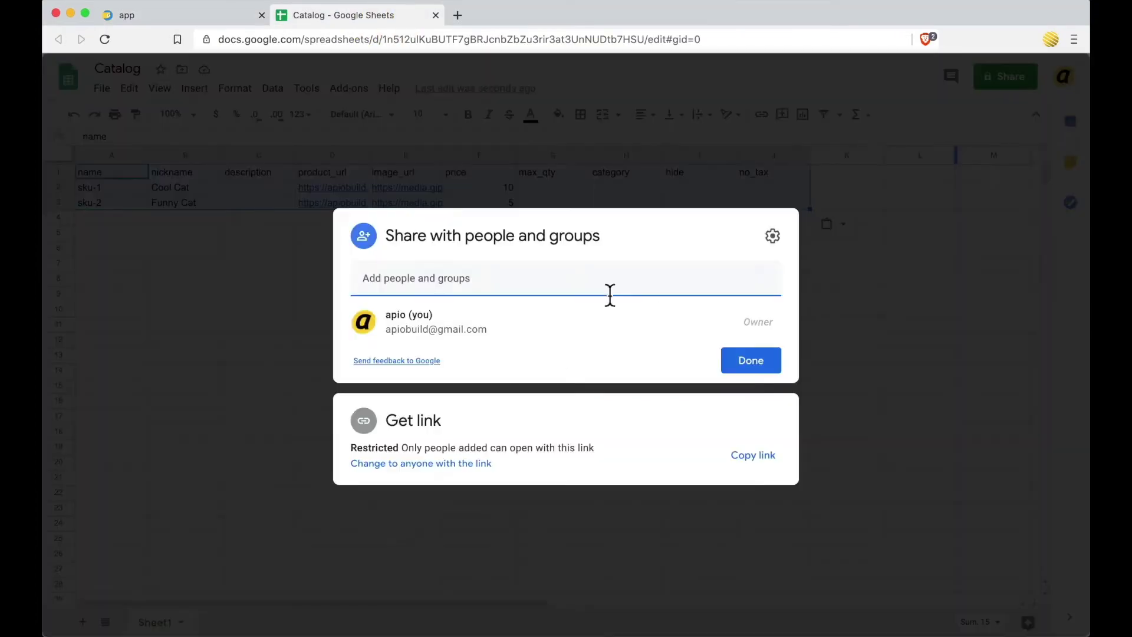
click(575, 278)
key(cmd+v)
click(538, 324)
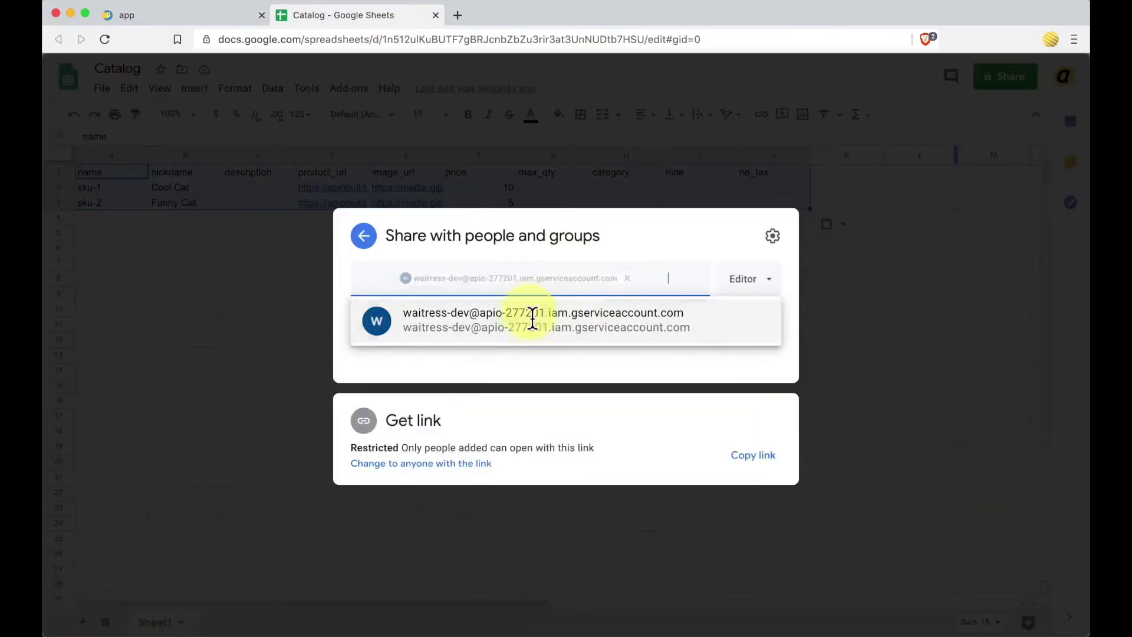
click(423, 301)
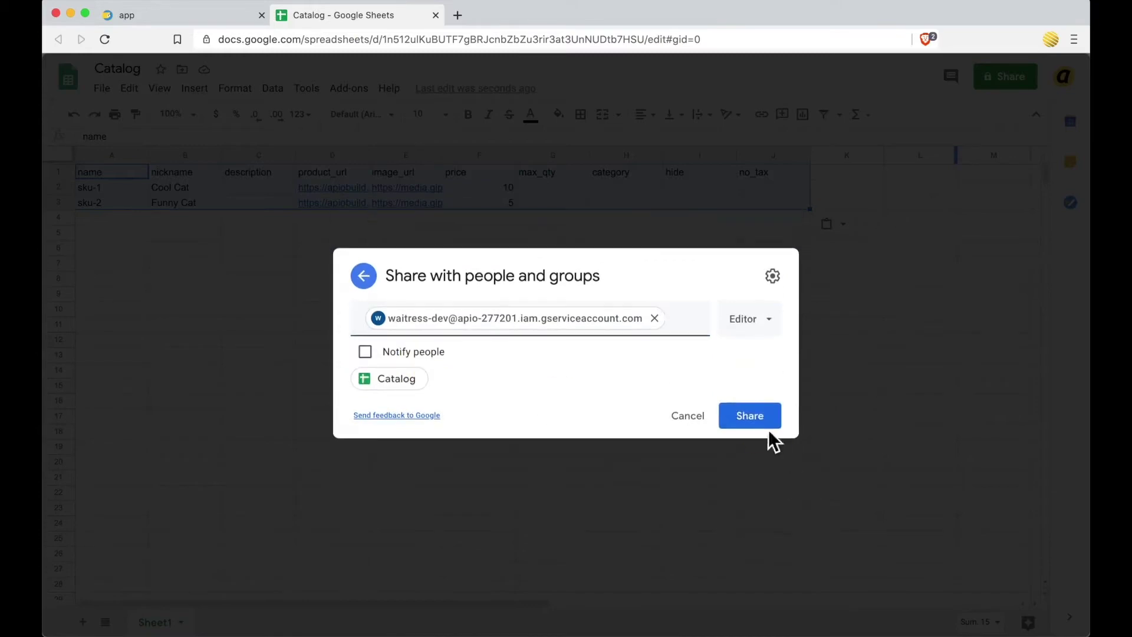
click(772, 435)
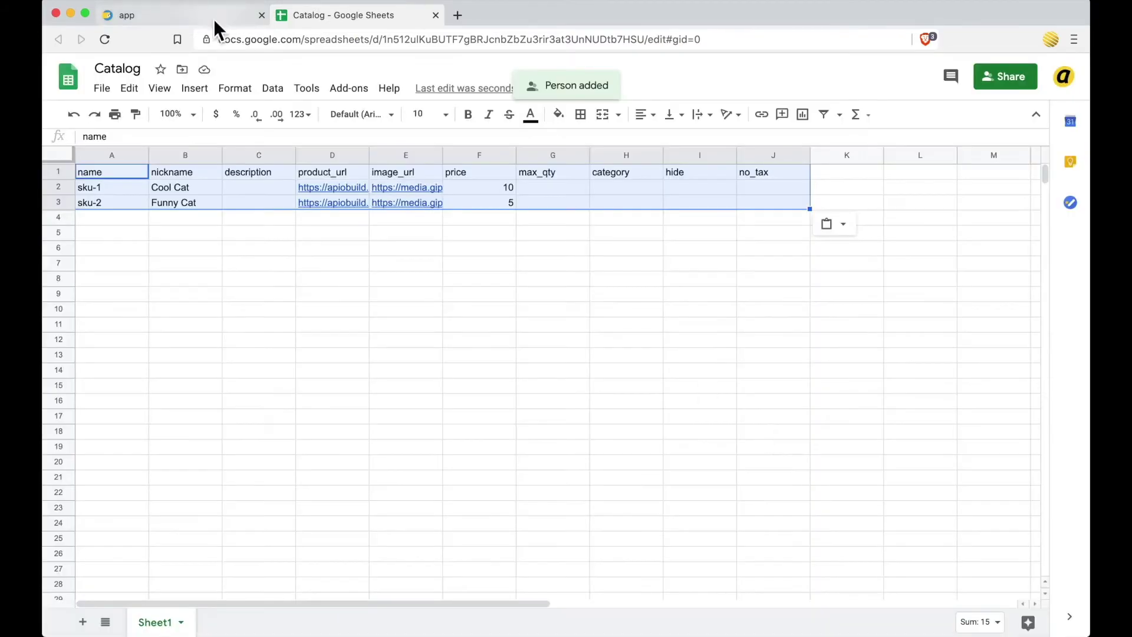
Advance the store setup to the Catalog authorize step.
click(215, 23)
click(607, 480)
click(387, 15)
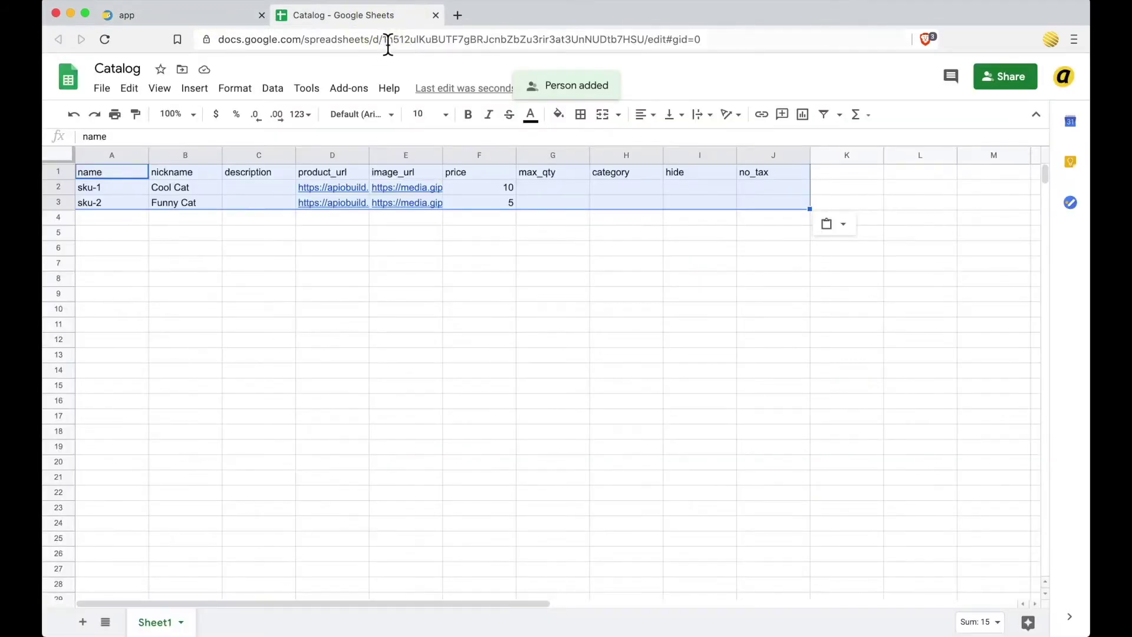
Paste the Catalog sheet URL into Telescope and authorize it via Google sign-in.
click(387, 39)
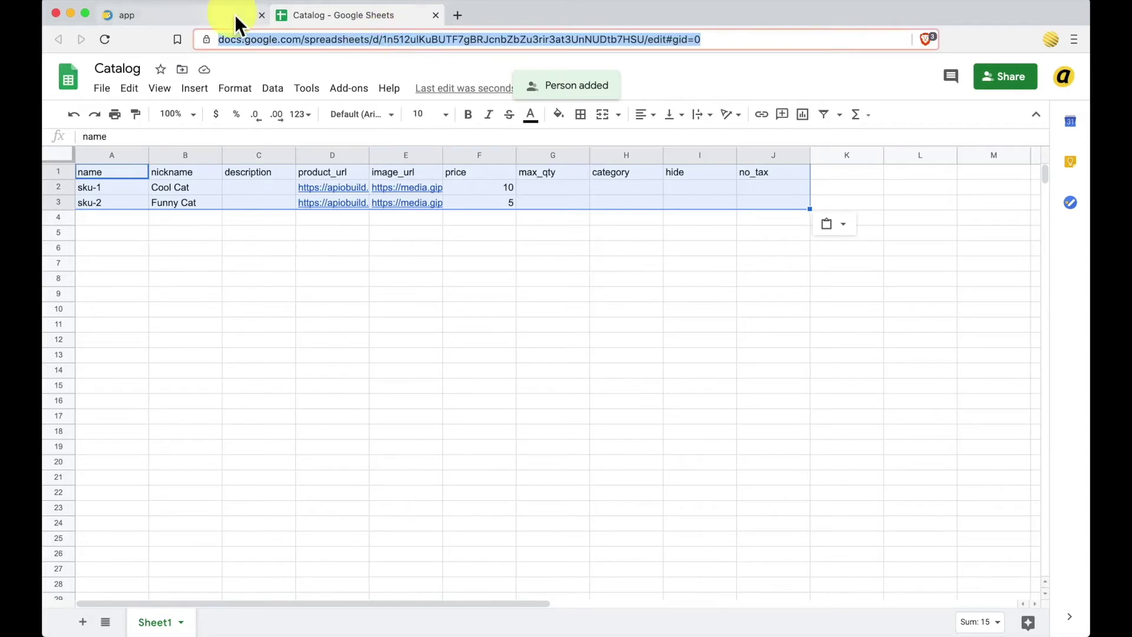
click(234, 17)
click(596, 384)
key(super+v)
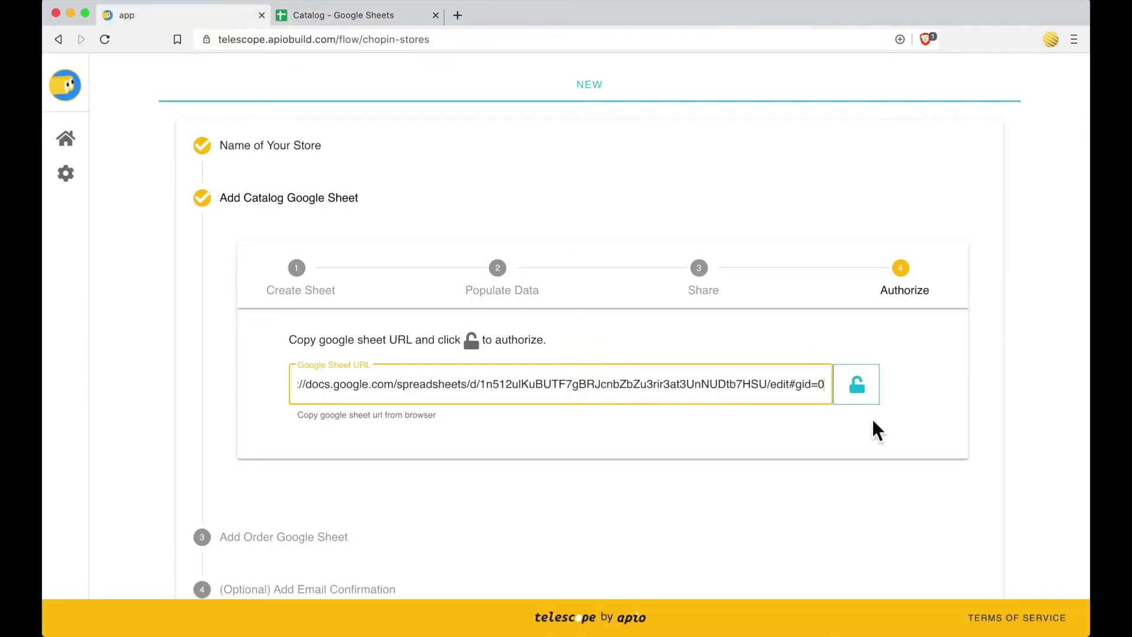
click(863, 394)
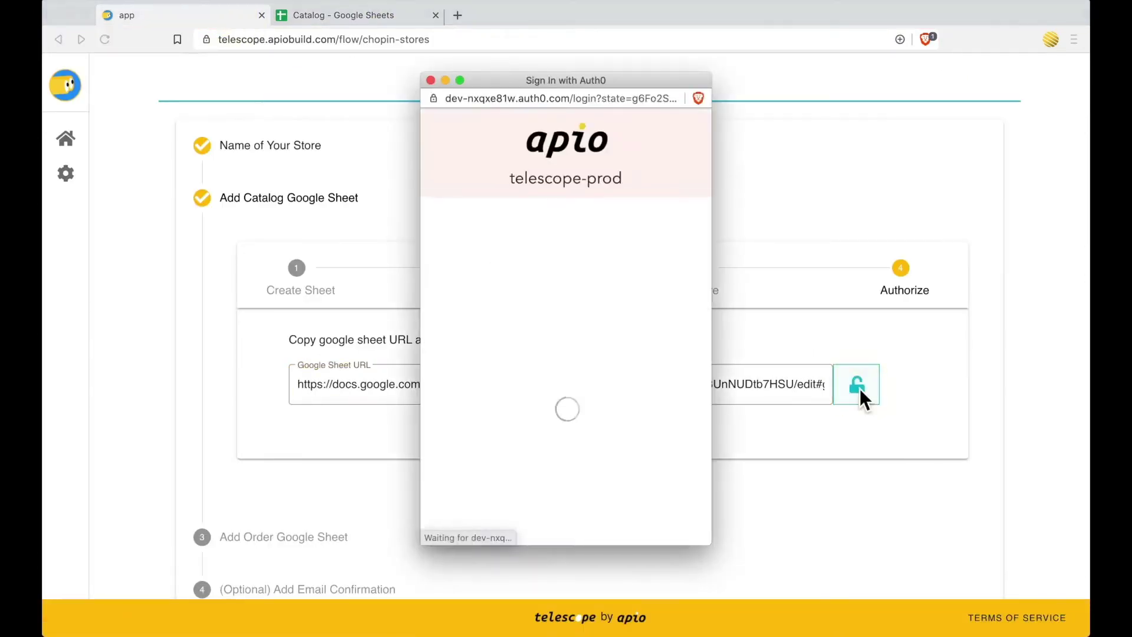
click(558, 273)
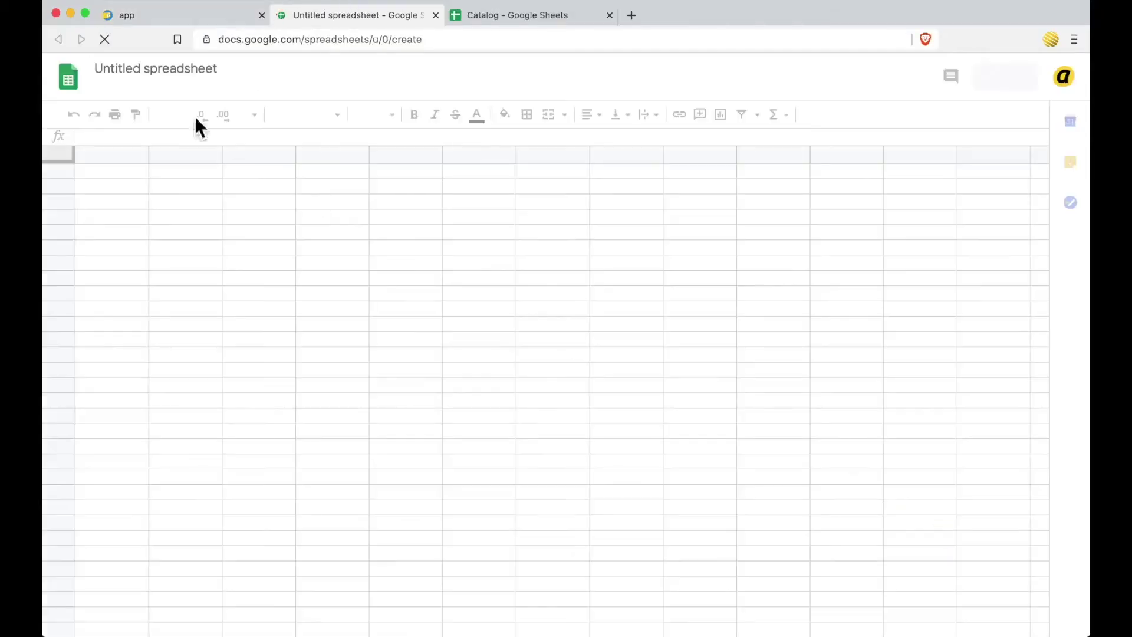
Title the new spreadsheet 'Order'.
click(143, 69)
text(Order)
key(Return)
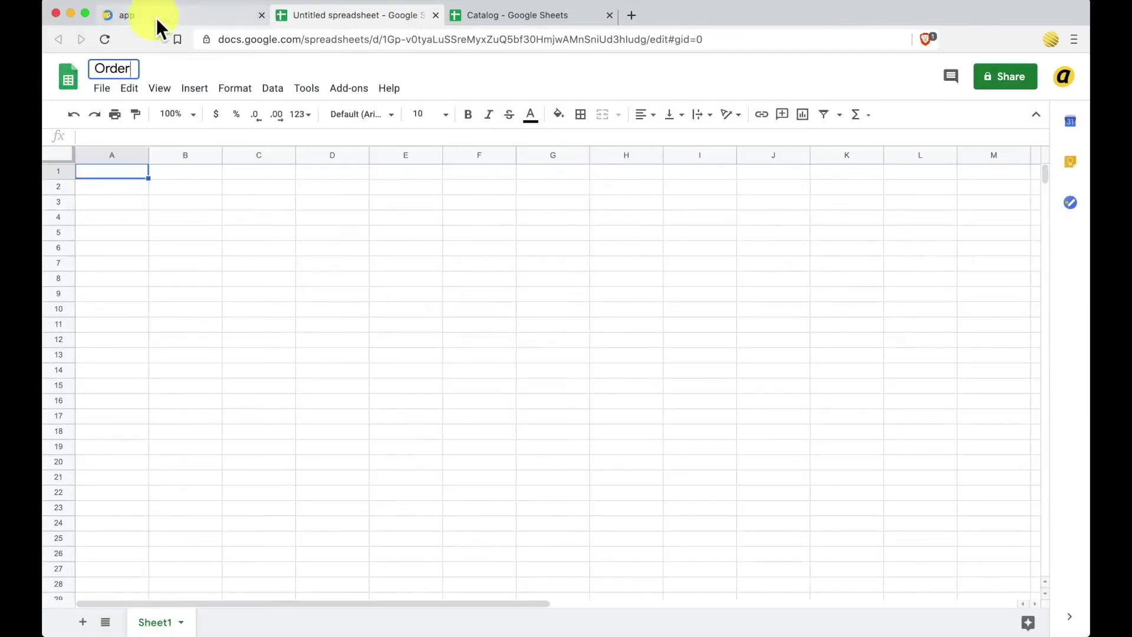
Paste the example order headers into row 1 from A1 and advance setup to sharing.
click(157, 18)
click(624, 575)
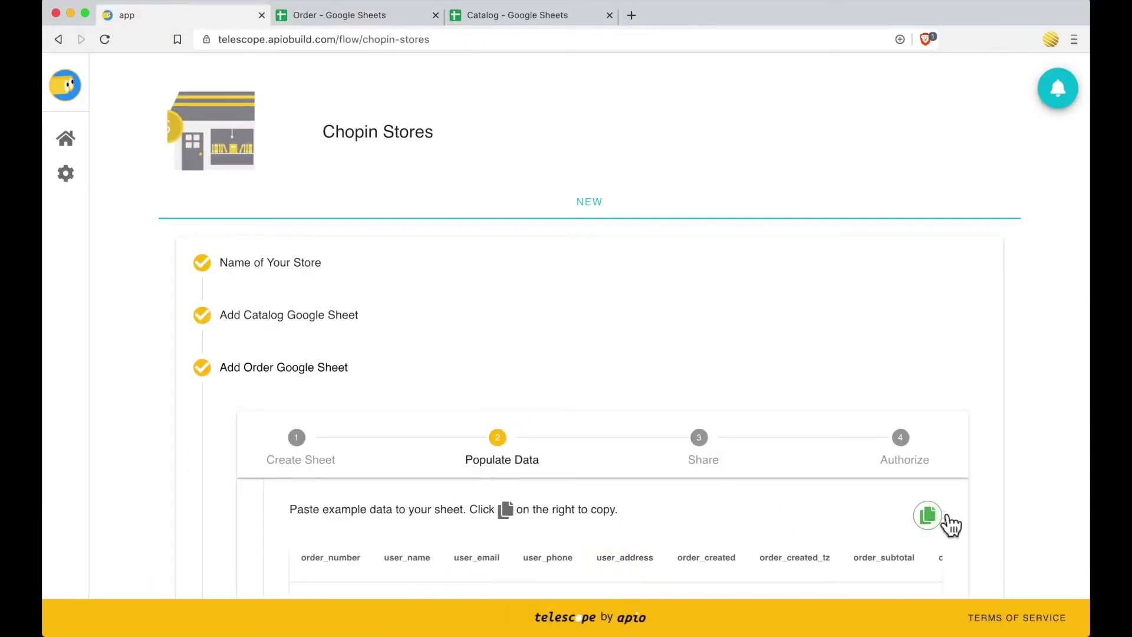
click(936, 524)
click(338, 24)
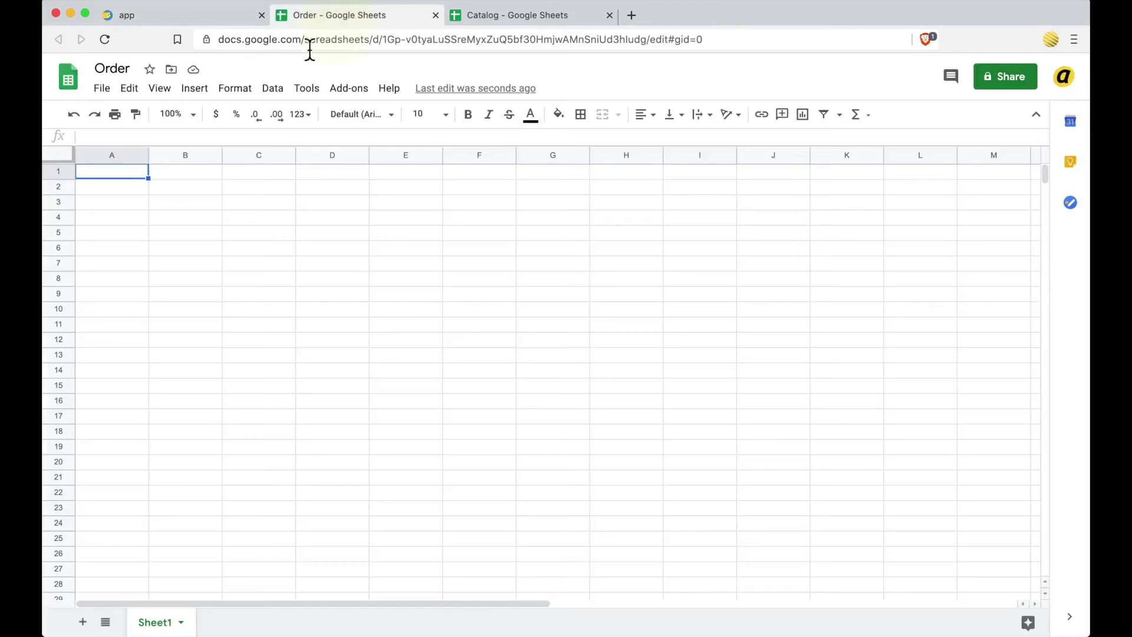
click(119, 172)
key(super+v)
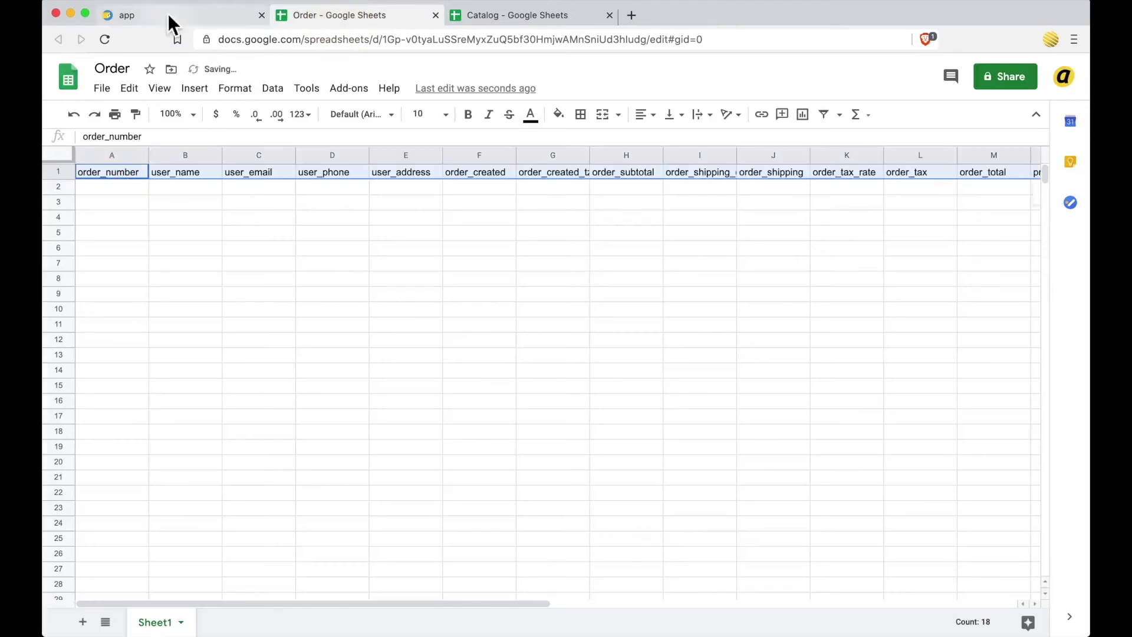
click(168, 15)
scroll(586, 420, down, 3)
click(614, 502)
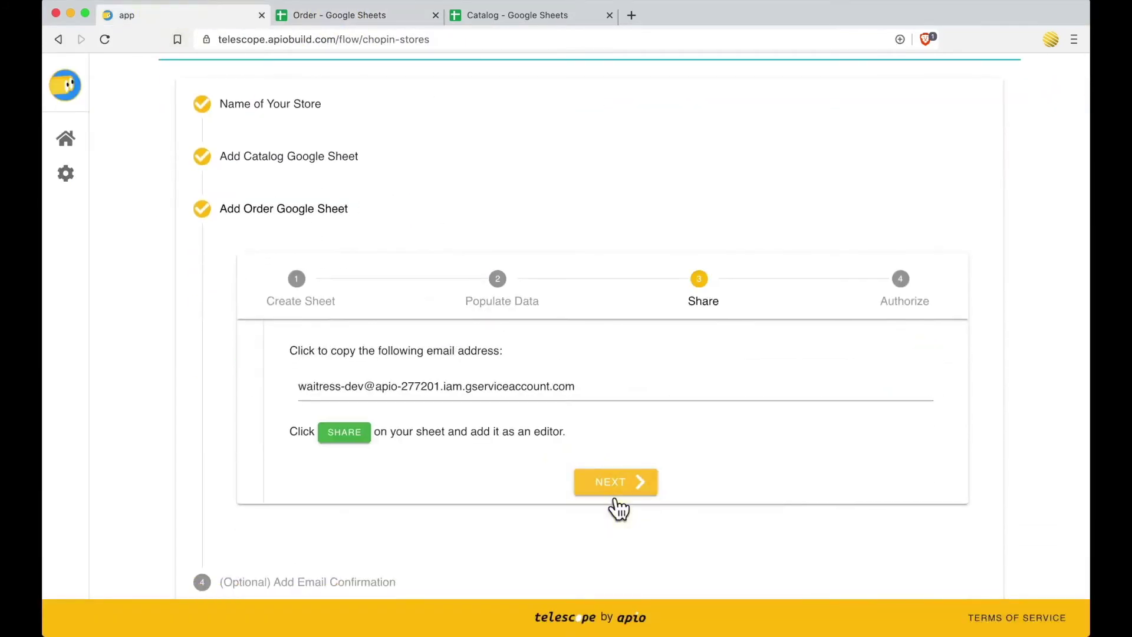
Share the Order sheet with the service account as editor, no notification, then reach Authorize.
click(542, 396)
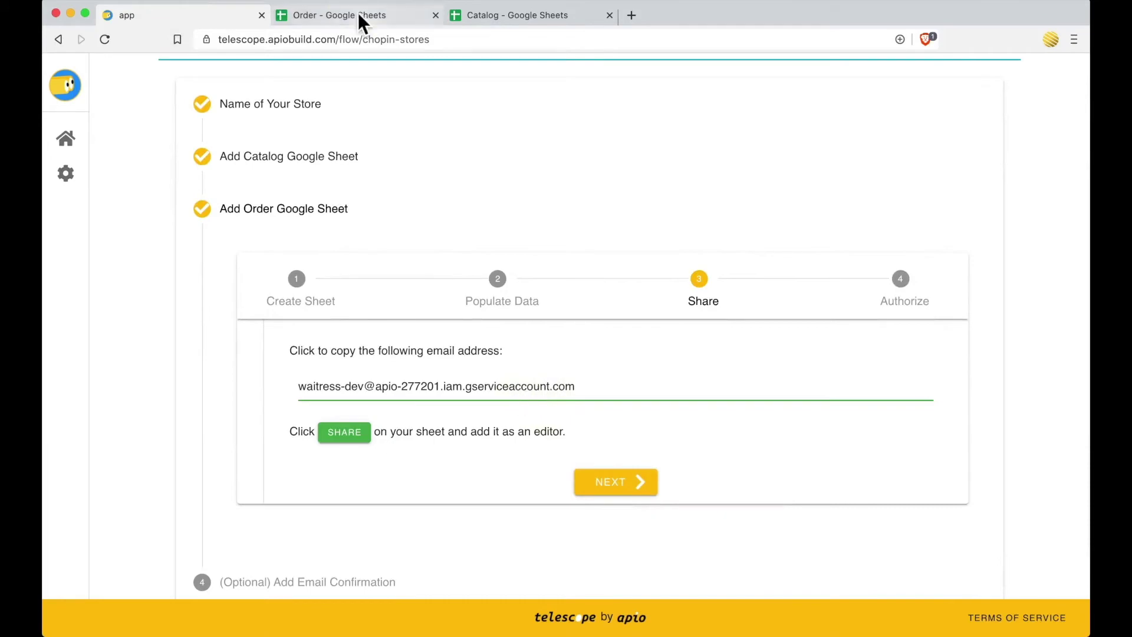
click(358, 15)
click(997, 83)
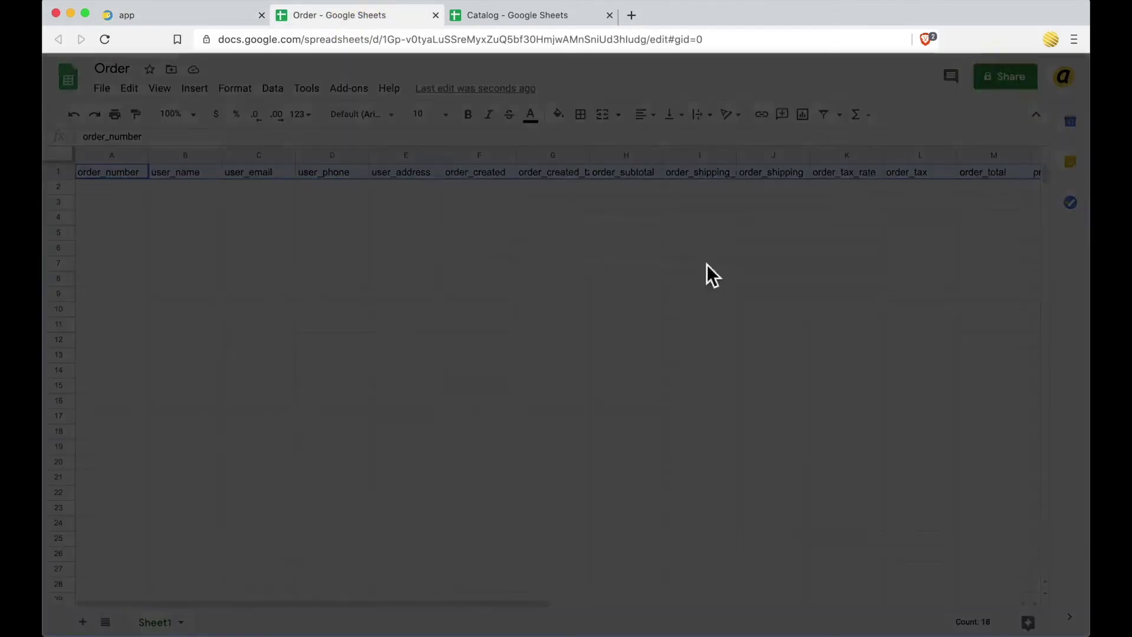
key(super+v)
click(609, 332)
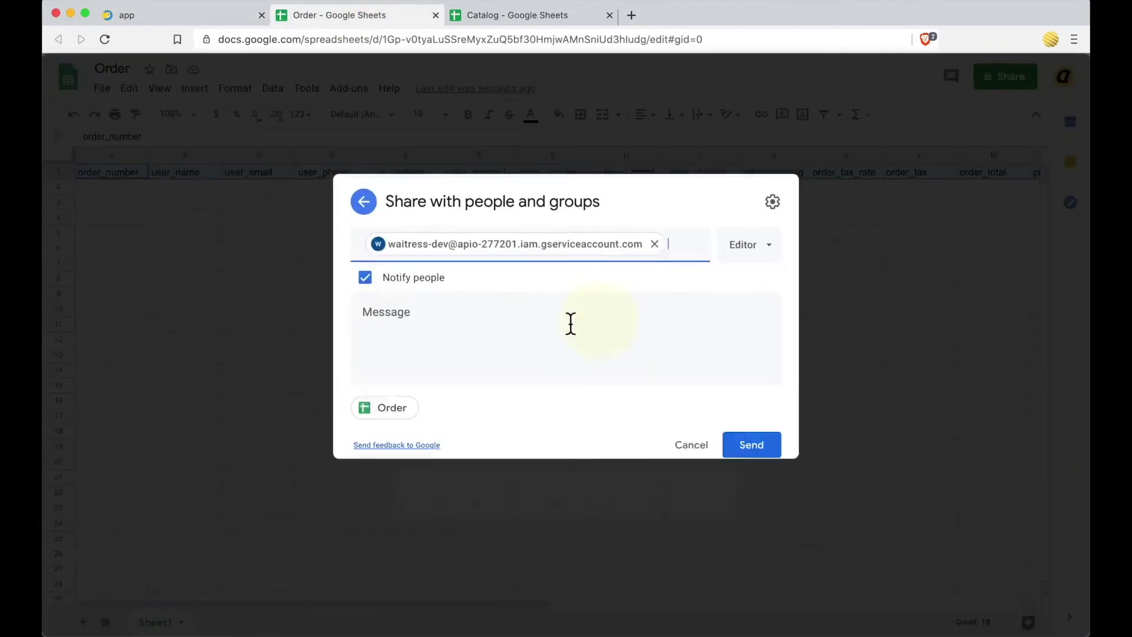
click(416, 303)
click(766, 424)
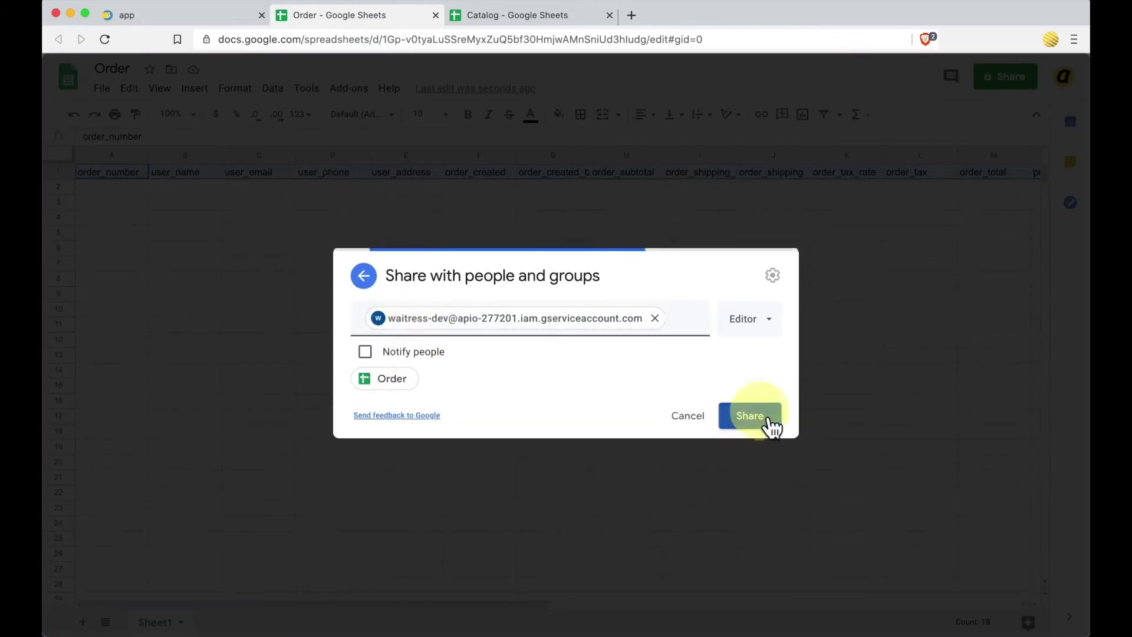
click(227, 18)
click(601, 480)
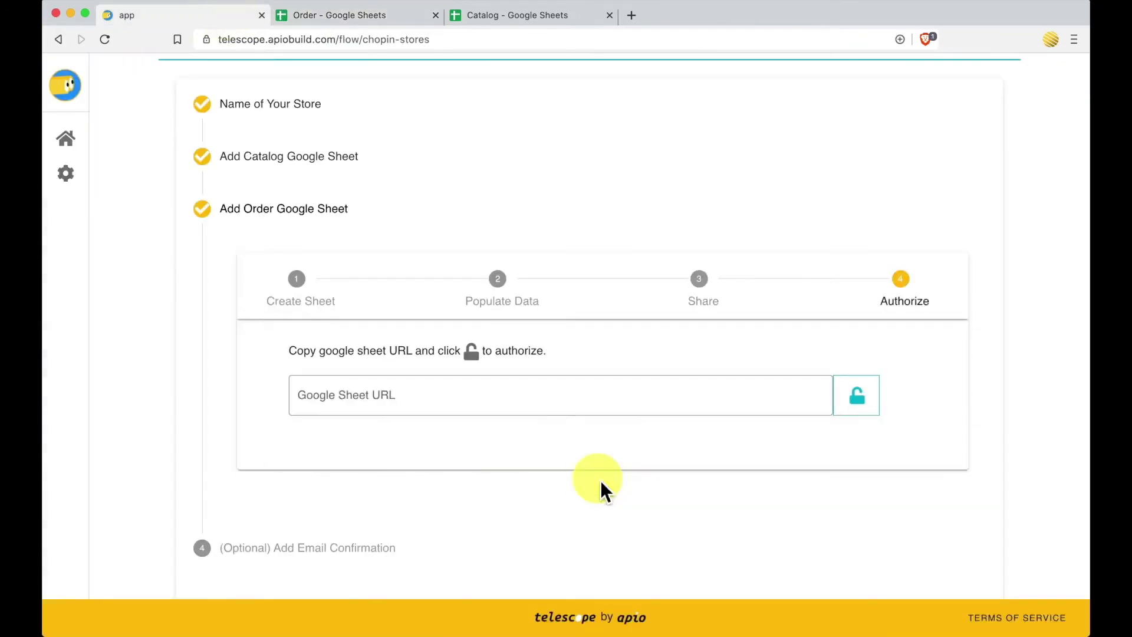
Paste the Order sheet's URL into Telescope and authorize it.
click(370, 11)
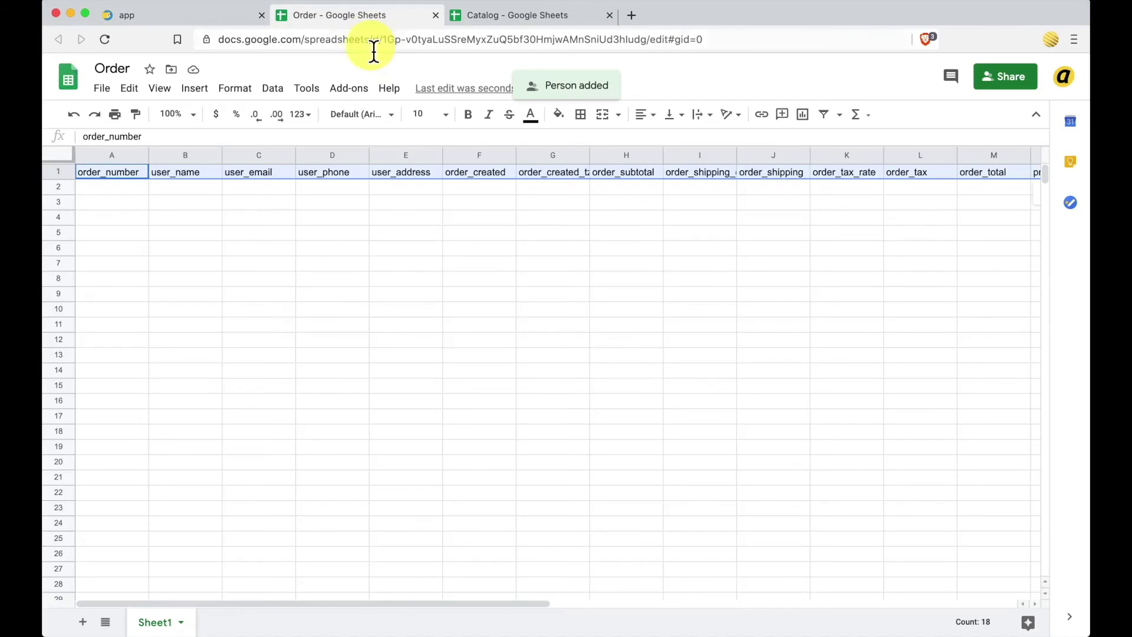
click(374, 48)
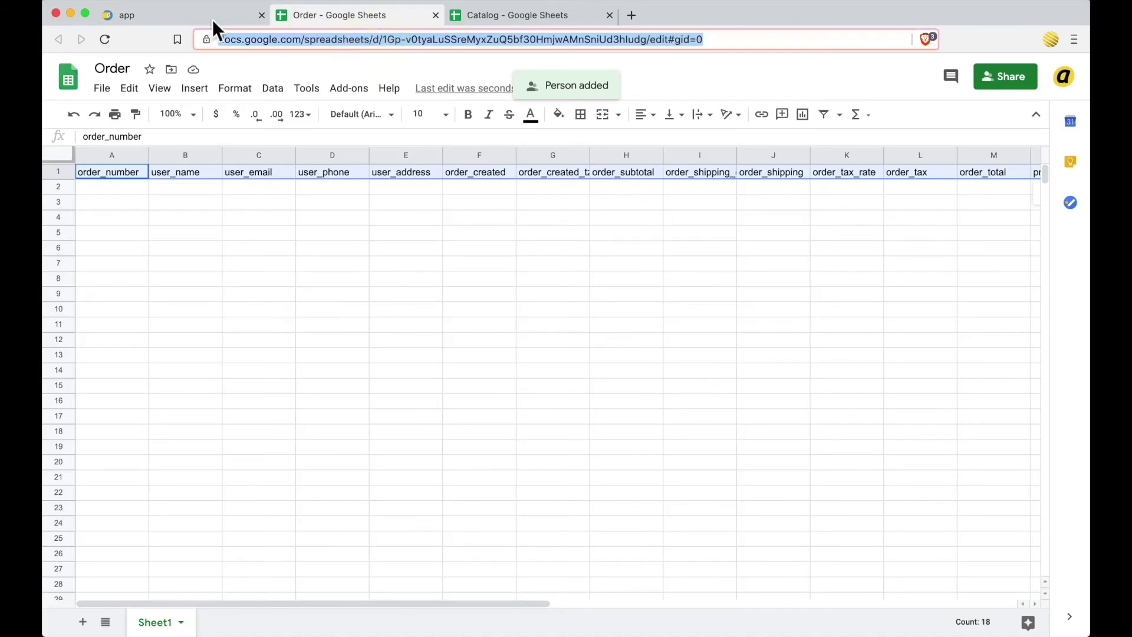
click(194, 15)
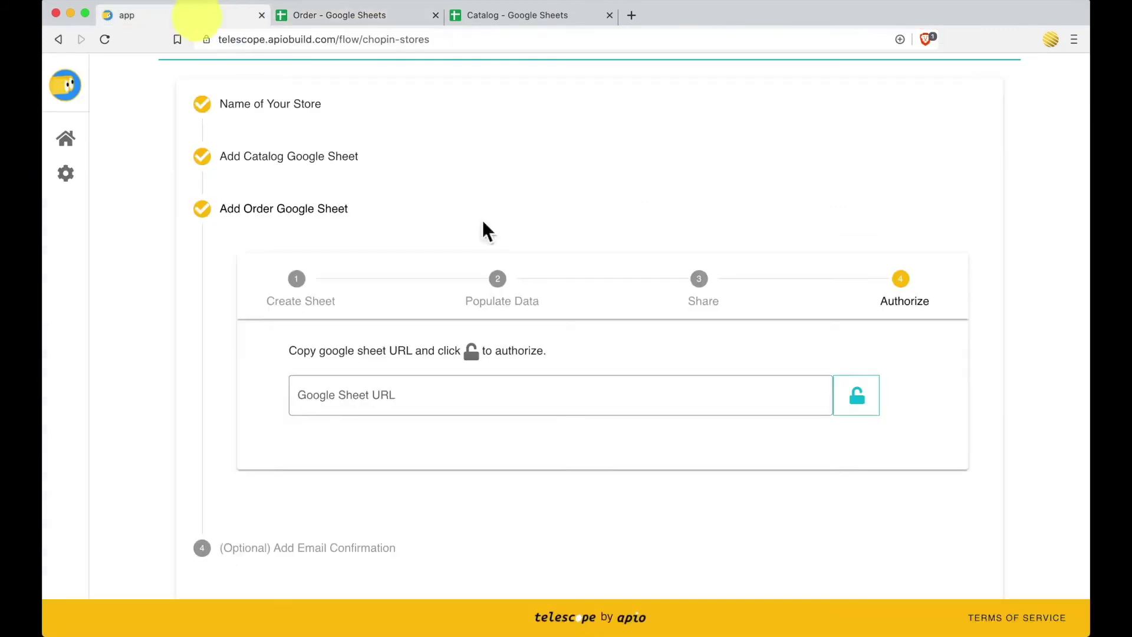
click(604, 412)
key(super+v)
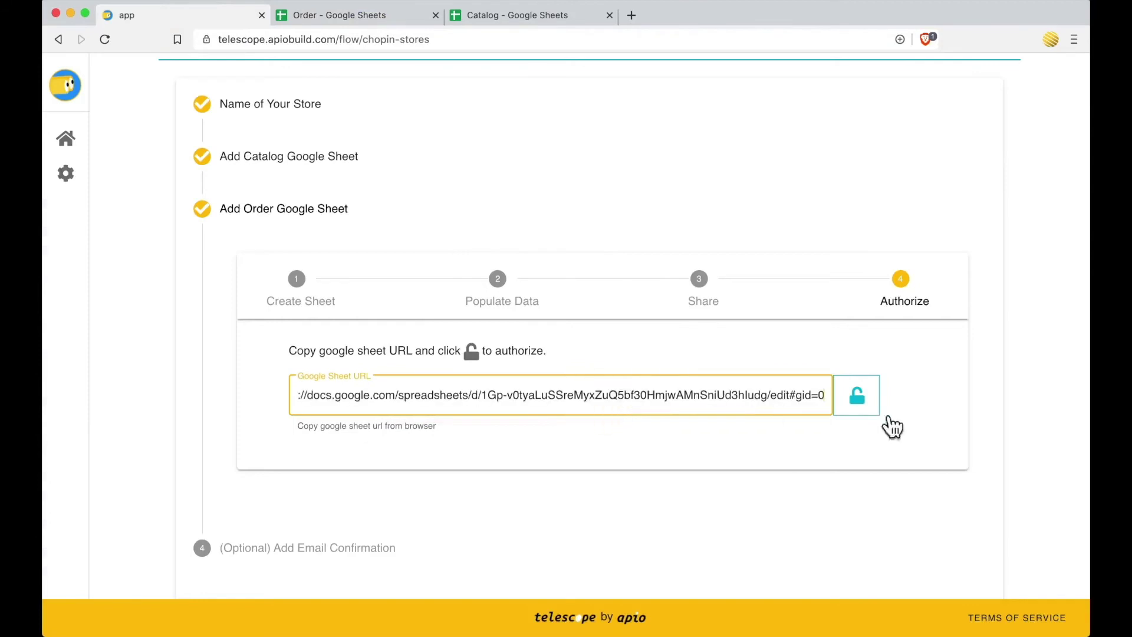
click(873, 403)
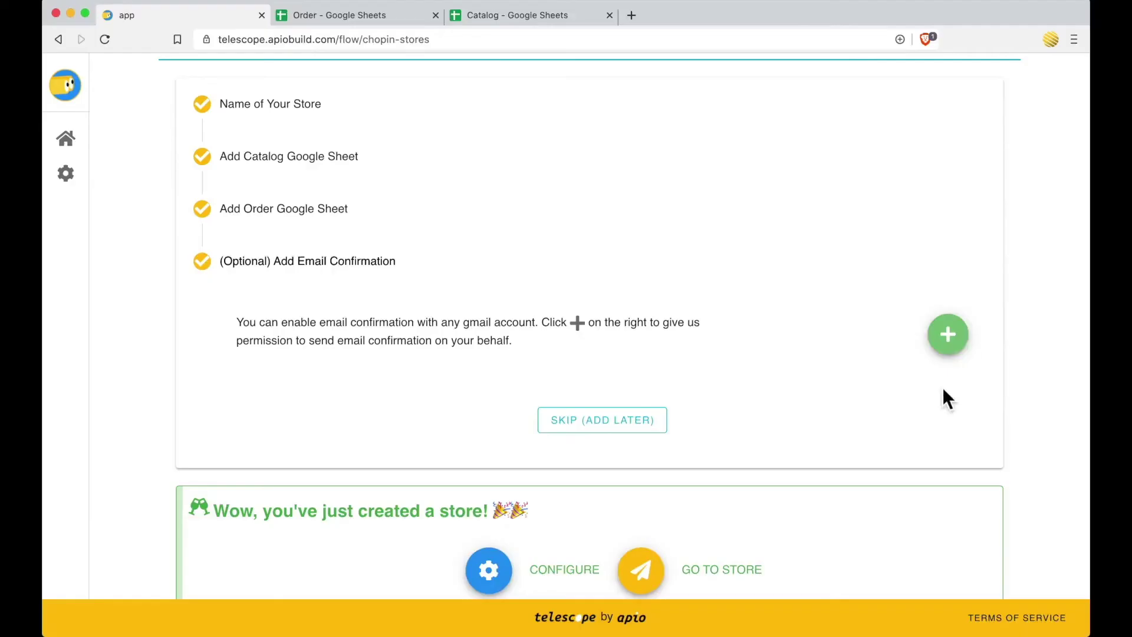
Enable email confirmations, allowing the store to send mail from the chosen Google account.
click(959, 334)
click(455, 295)
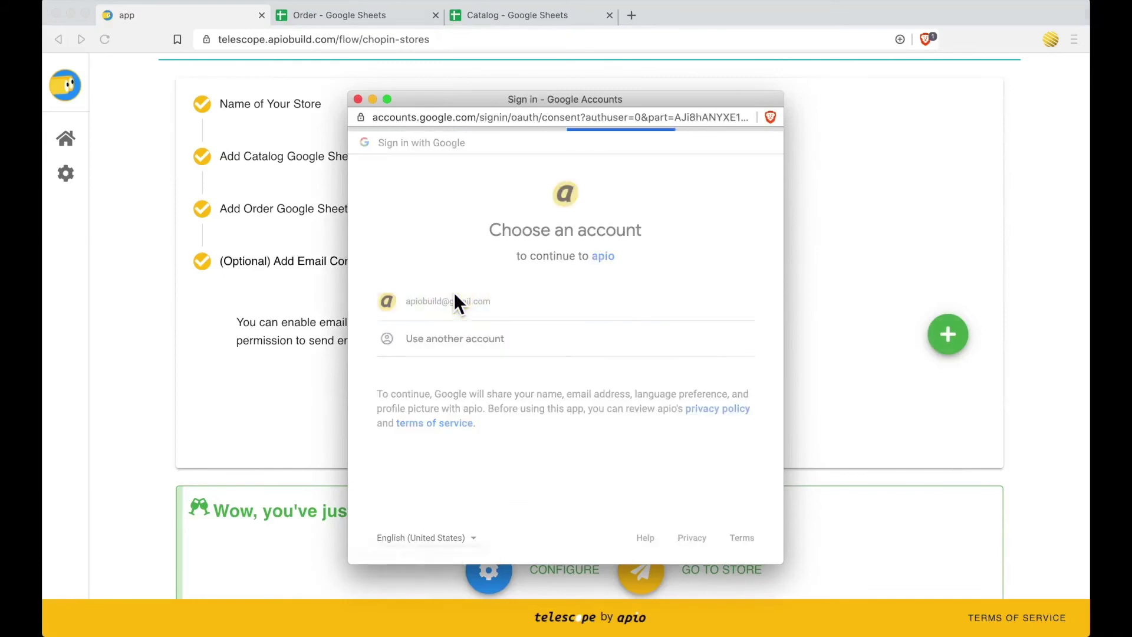
scroll(572, 407, down, 2)
click(713, 506)
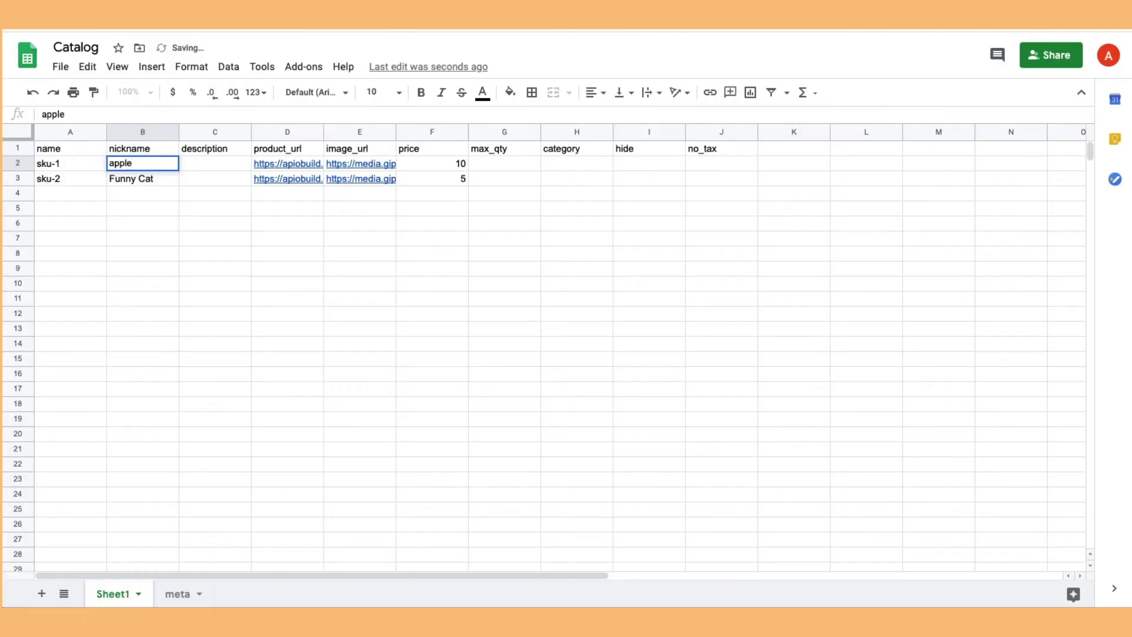
Commit 'apple' in B2 and enter 'pear' in B3 as the Catalog nicknames.
key(Return)
text(pear)
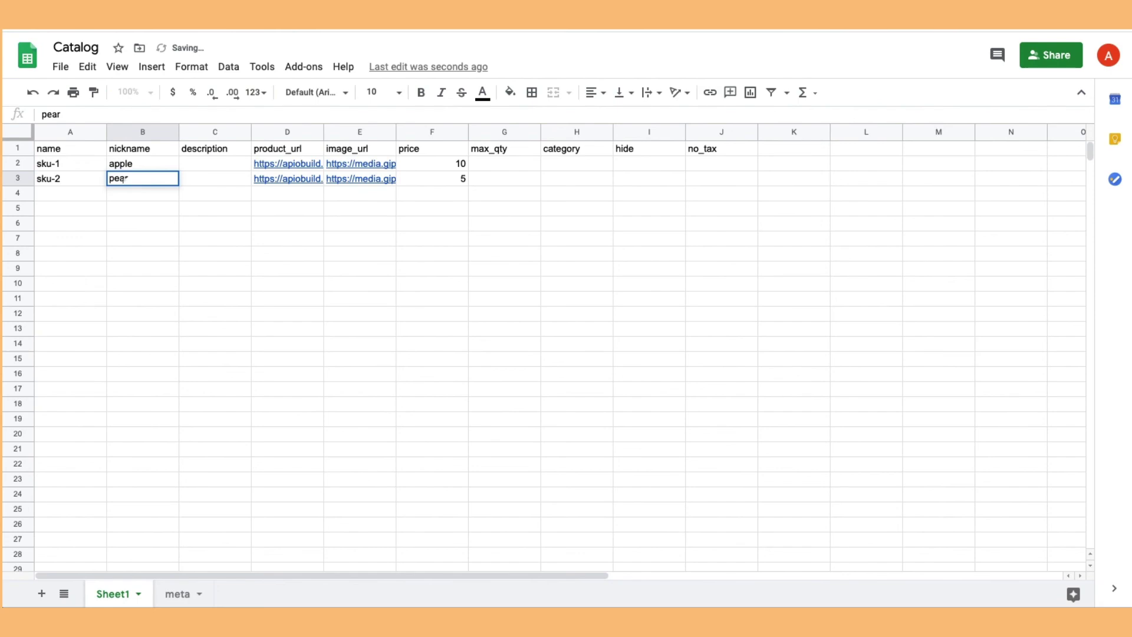
key(Return)
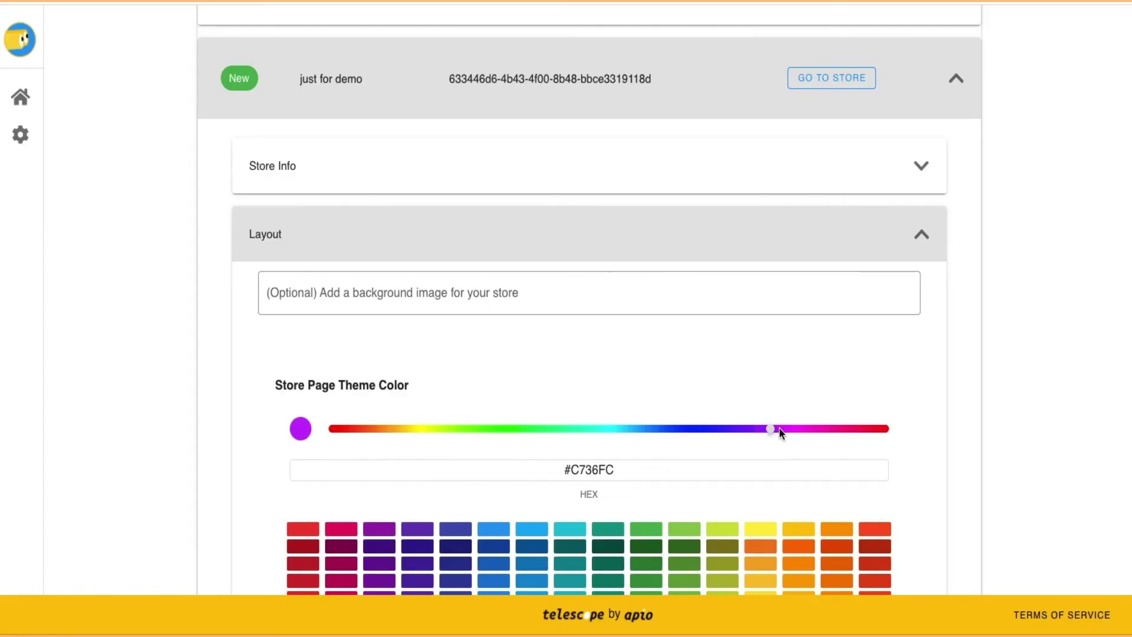
Set the Store Page Theme Color to orange #FC9A36, then save and confirm the settings.
drag(778, 429, 377, 430)
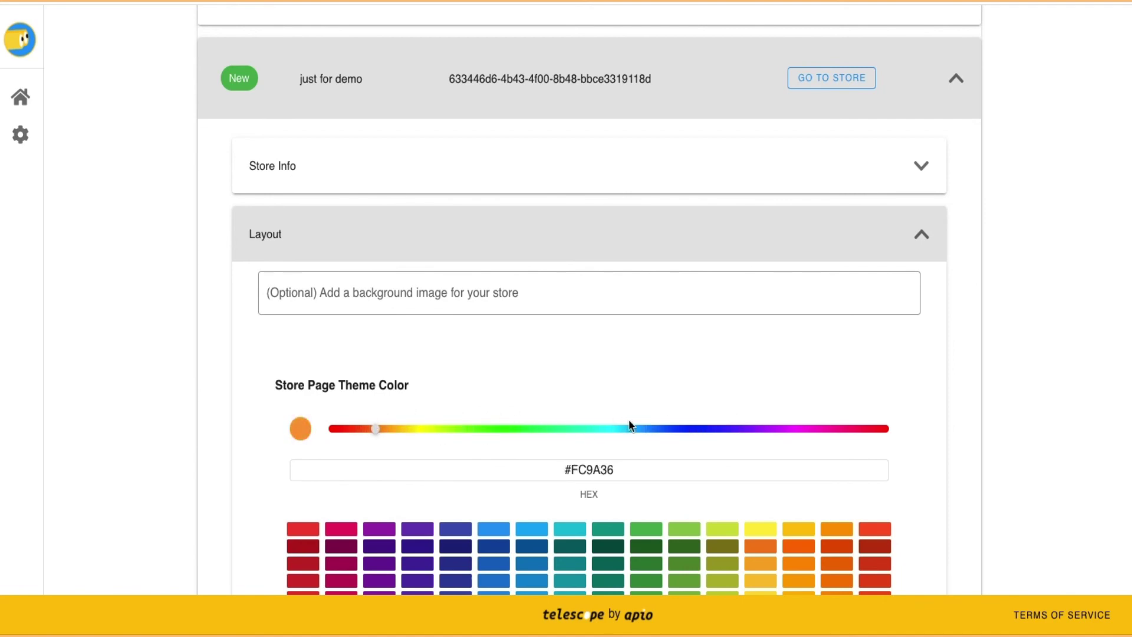
scroll(629, 419, down, 20)
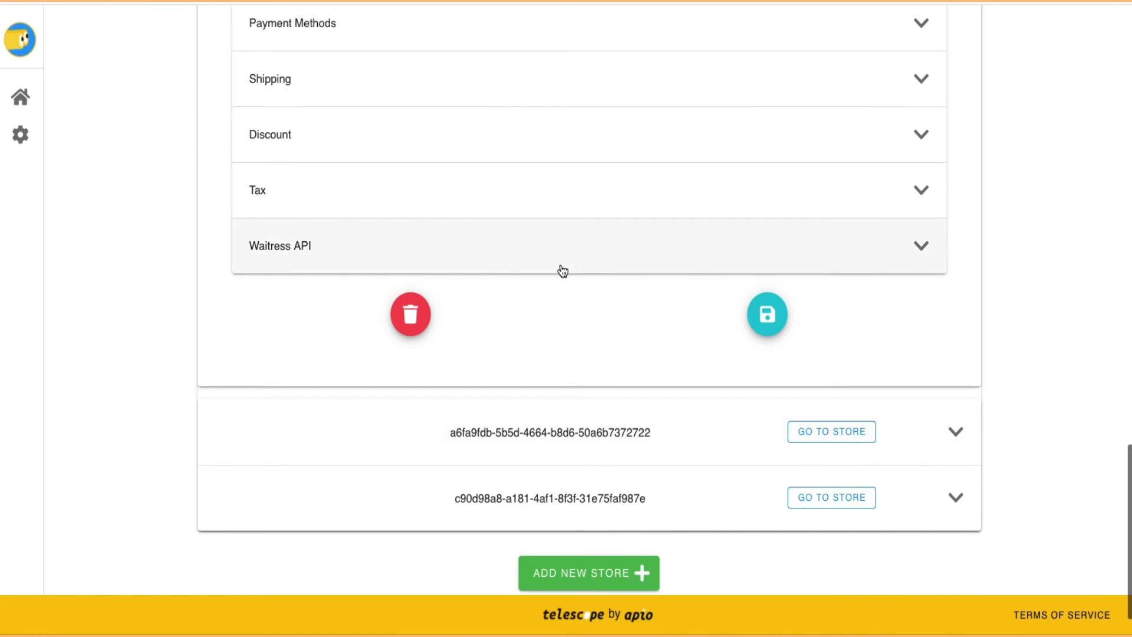
click(765, 317)
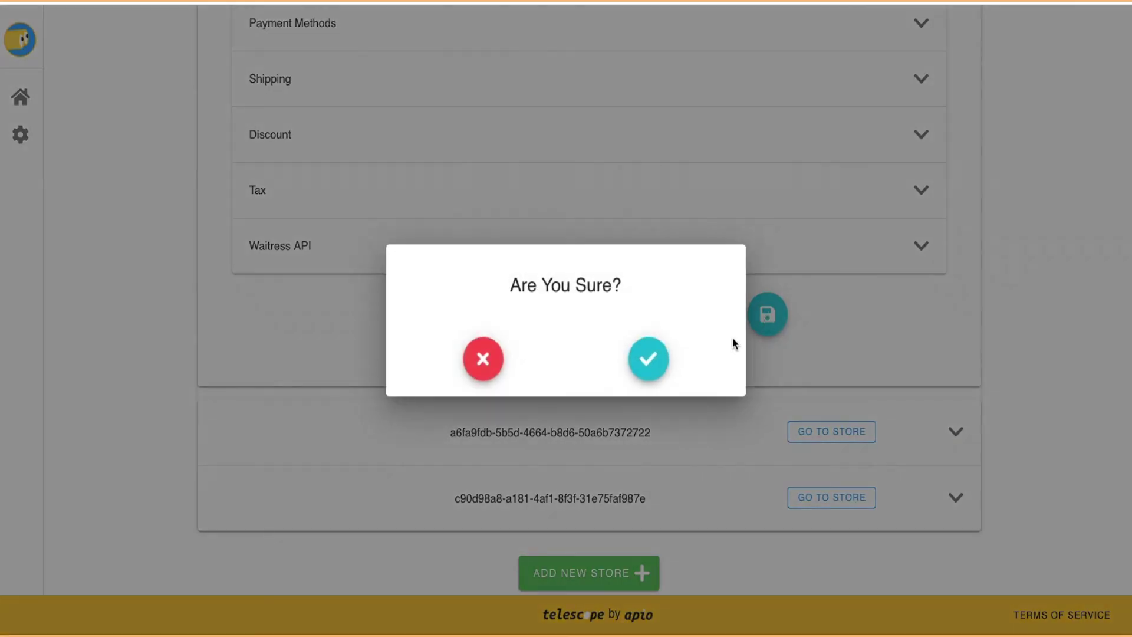
click(667, 364)
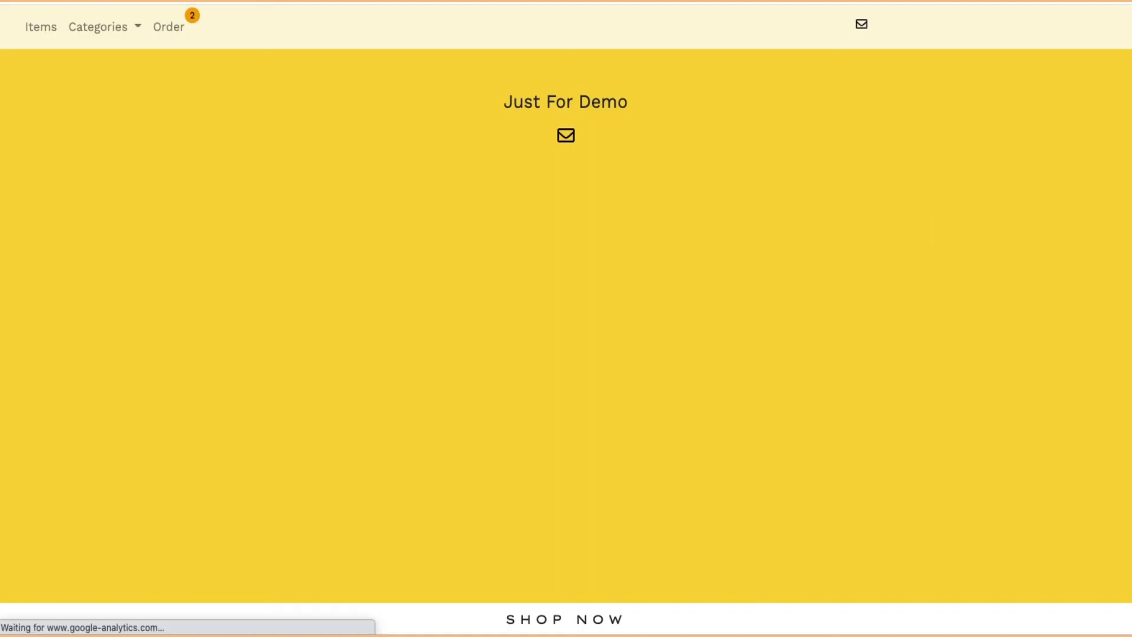
Scroll the live storefront down to the apple ($10) and pear ($5) products.
scroll(957, 331, down, 5)
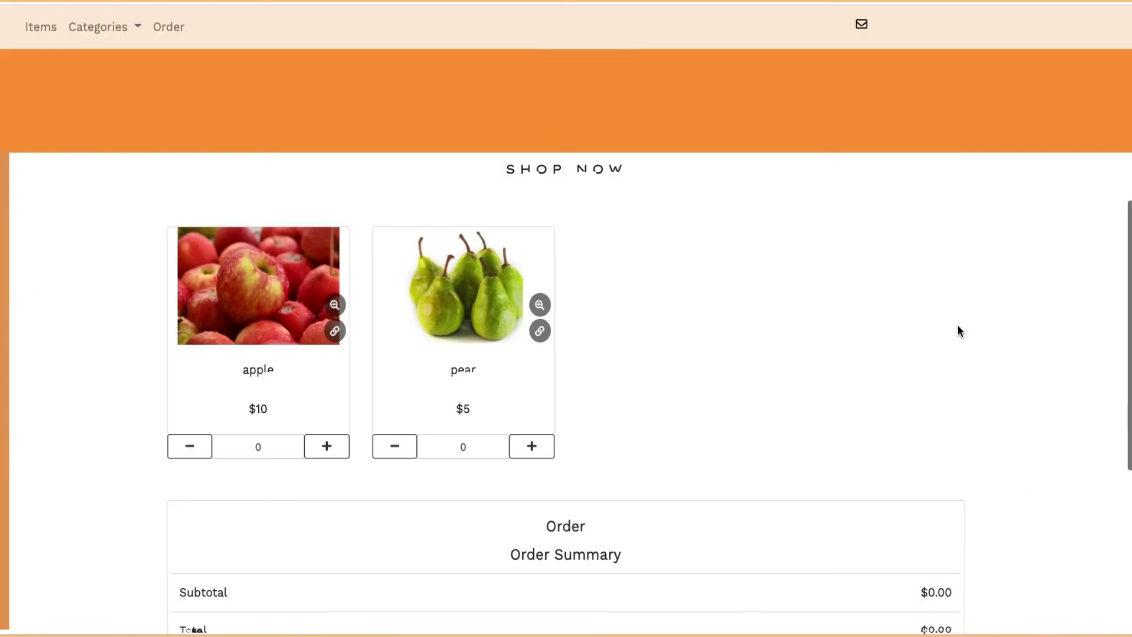